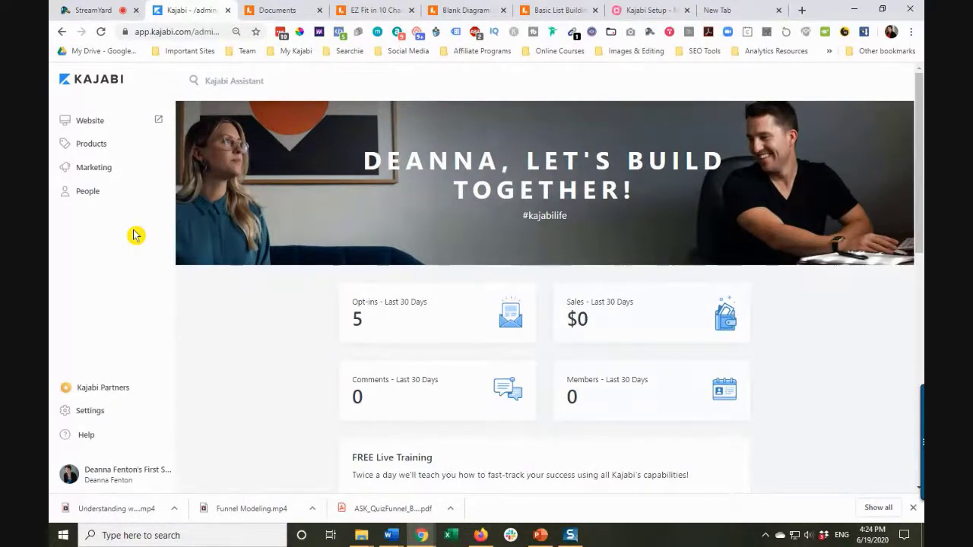
Open the settings overview and review the Site Settings and Account Settings options
click(97, 418)
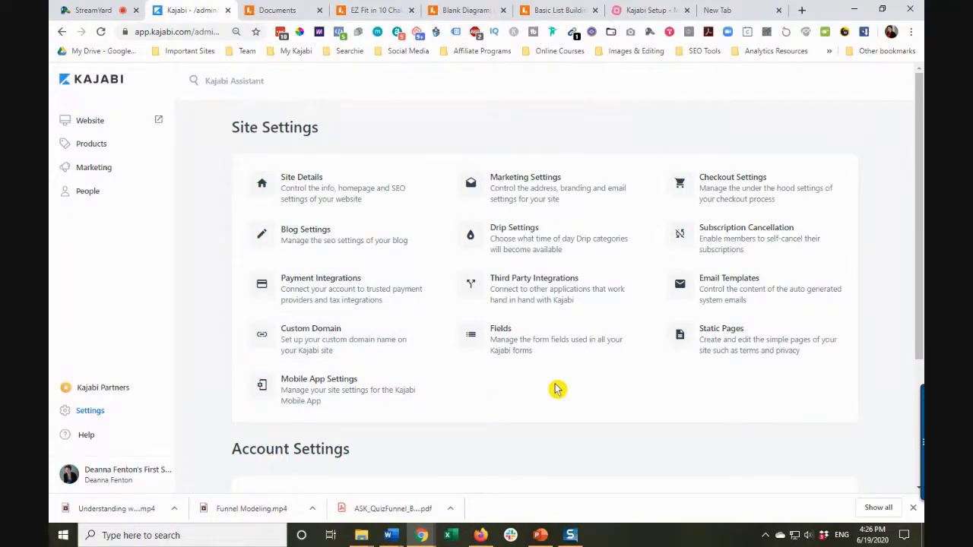
scroll(555, 390, down, 3)
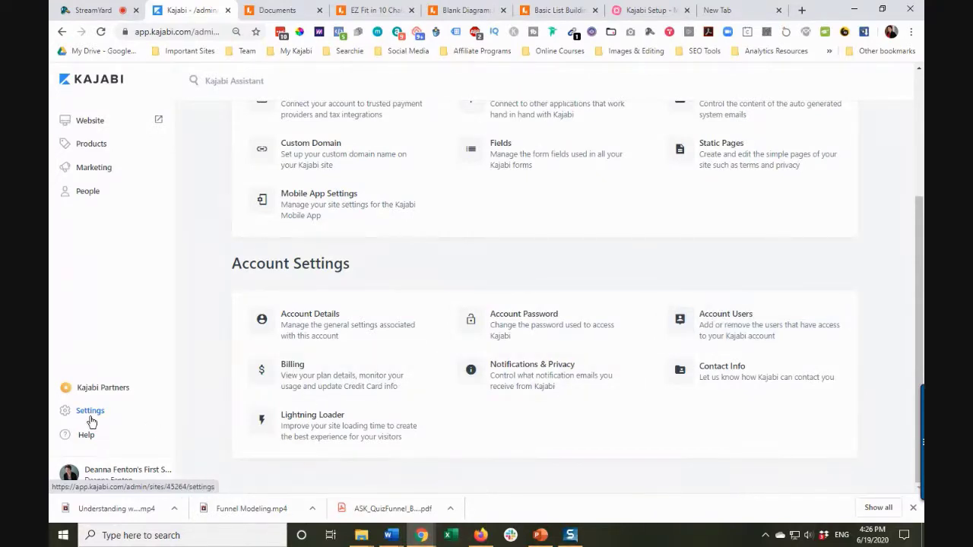
scroll(253, 287, up, 3)
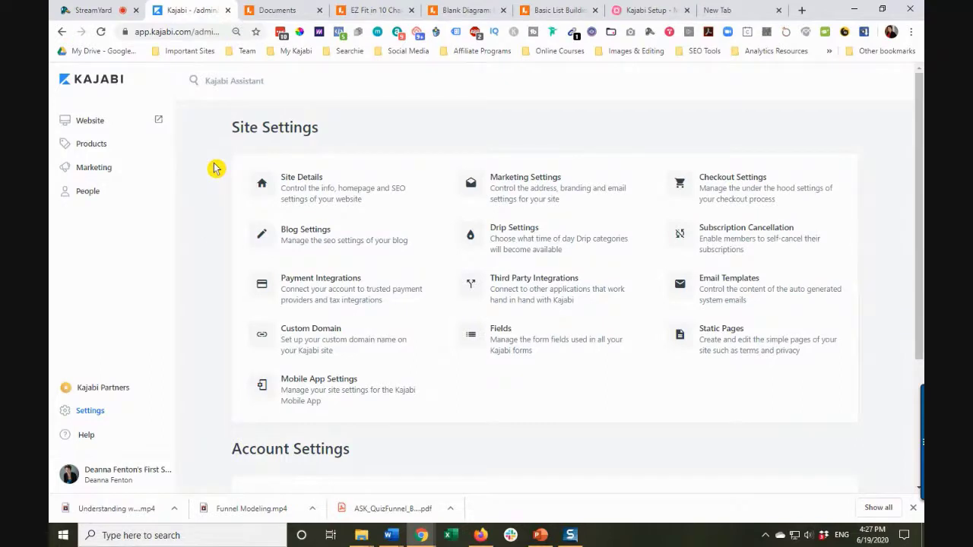
Open the website design overview and preview the Library, Login, Blog and Blog Post pages
click(102, 127)
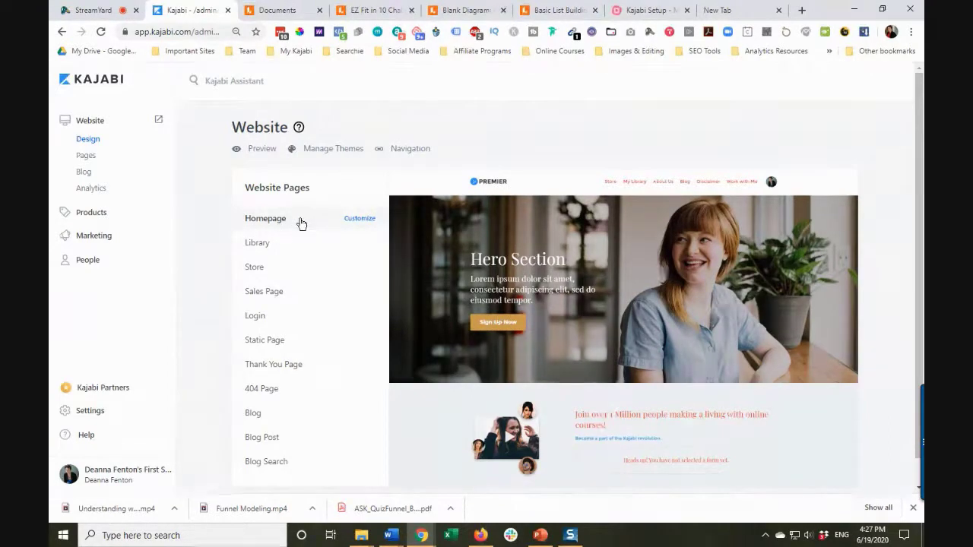
mouse_move(455, 246)
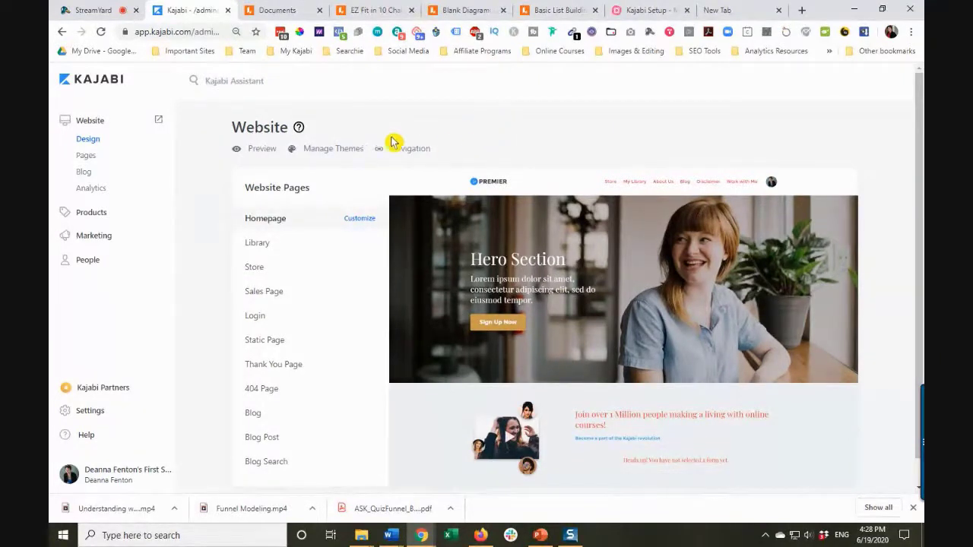
click(258, 250)
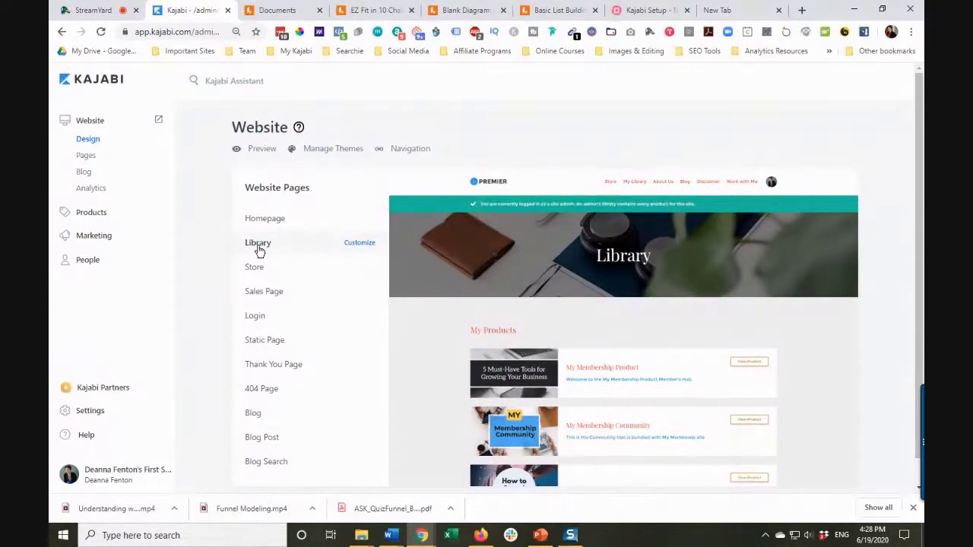
click(260, 323)
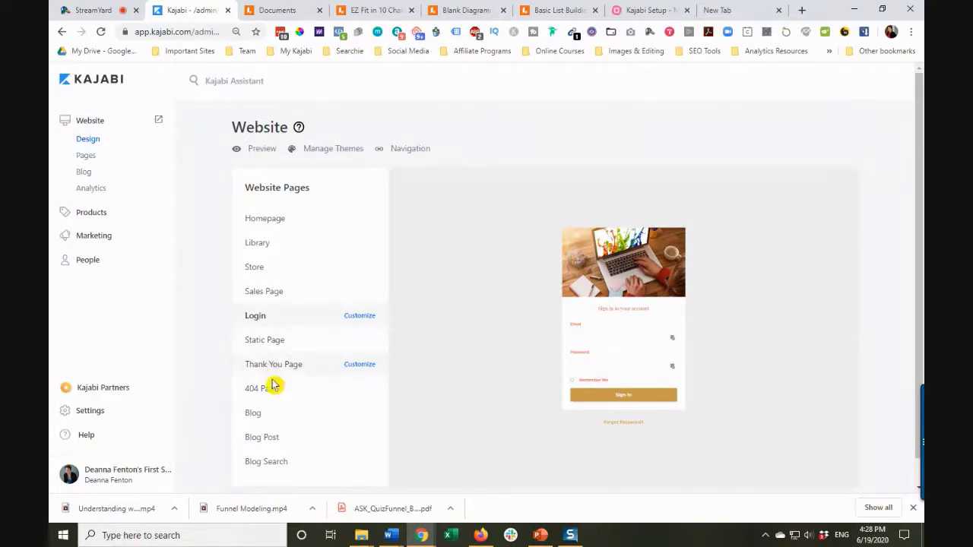
click(256, 426)
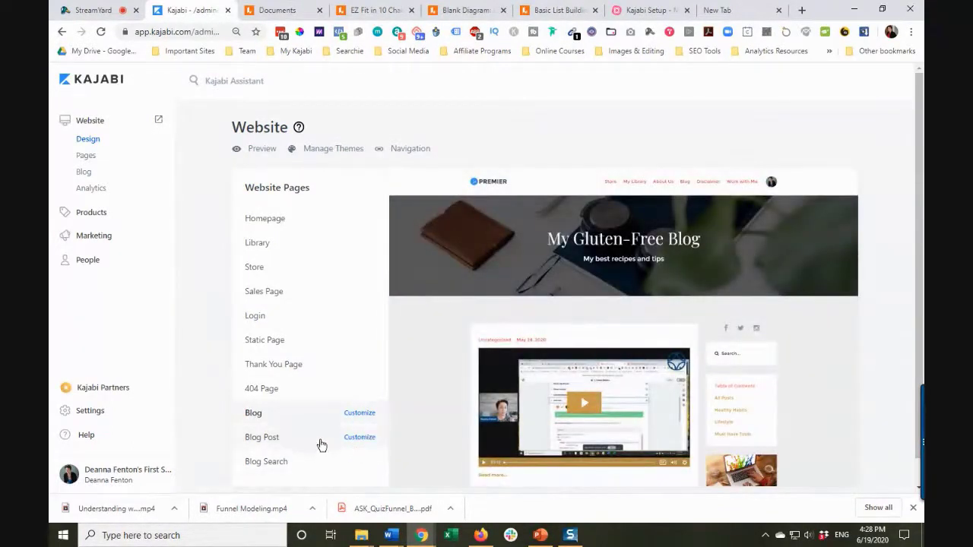
click(268, 439)
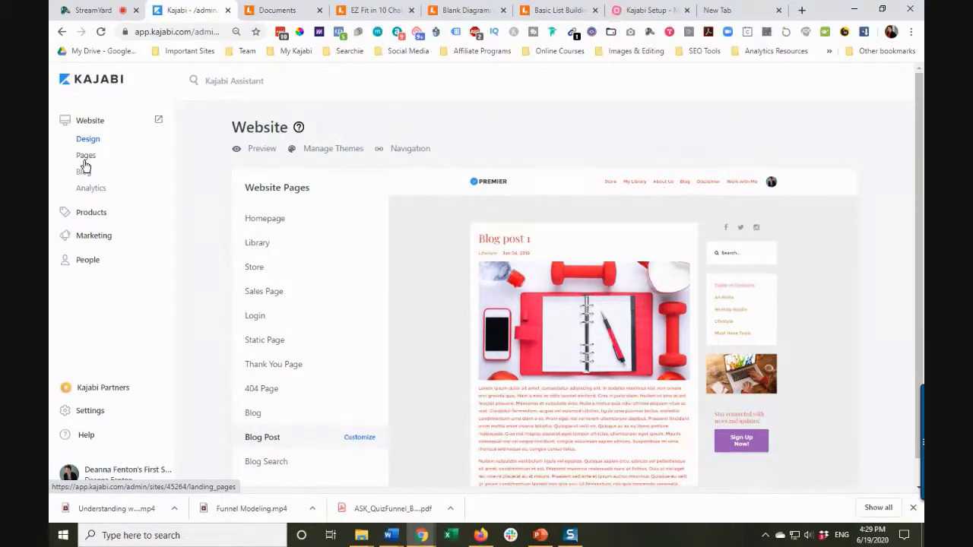
From the website's pages list, start a new page and browse the template gallery down to the Thyme theme
click(86, 157)
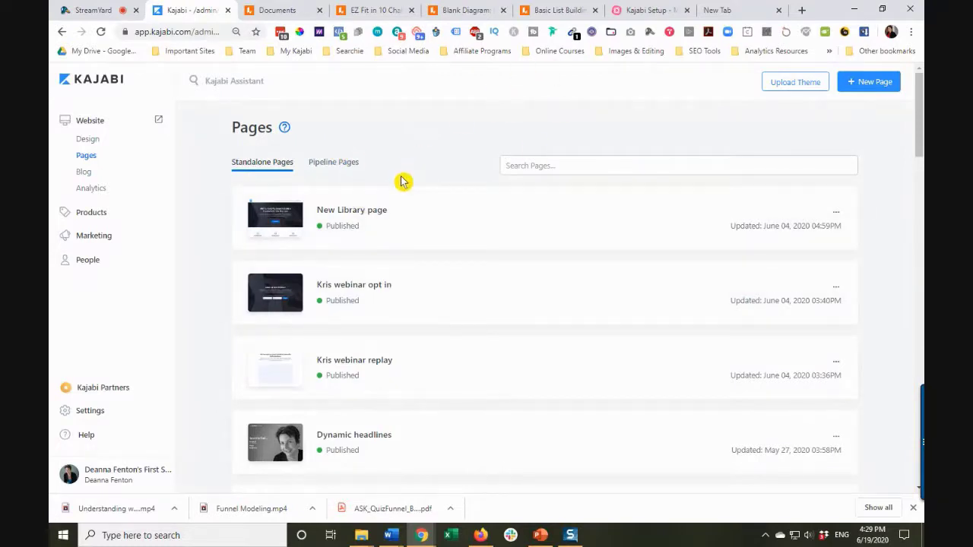
click(869, 85)
click(866, 89)
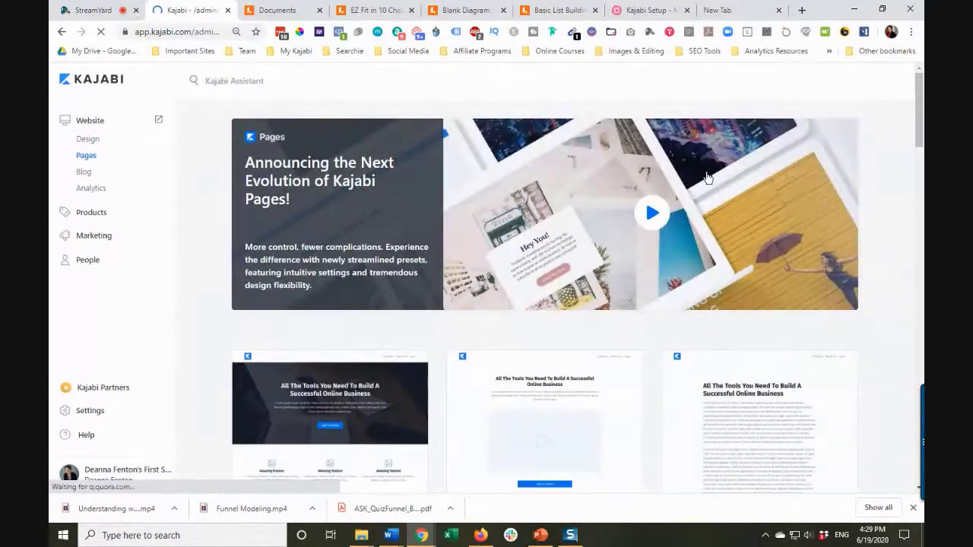
scroll(610, 271, down, 3)
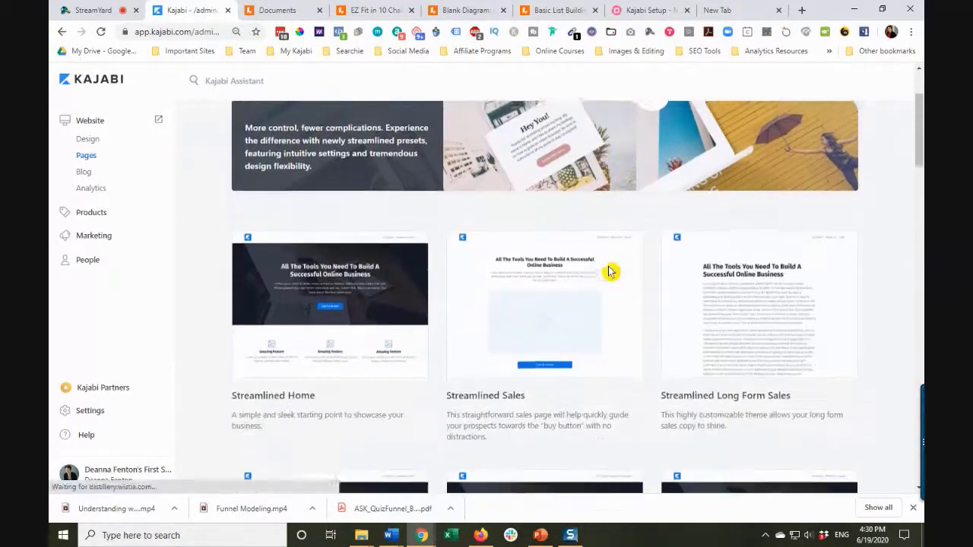
scroll(610, 271, down, 2)
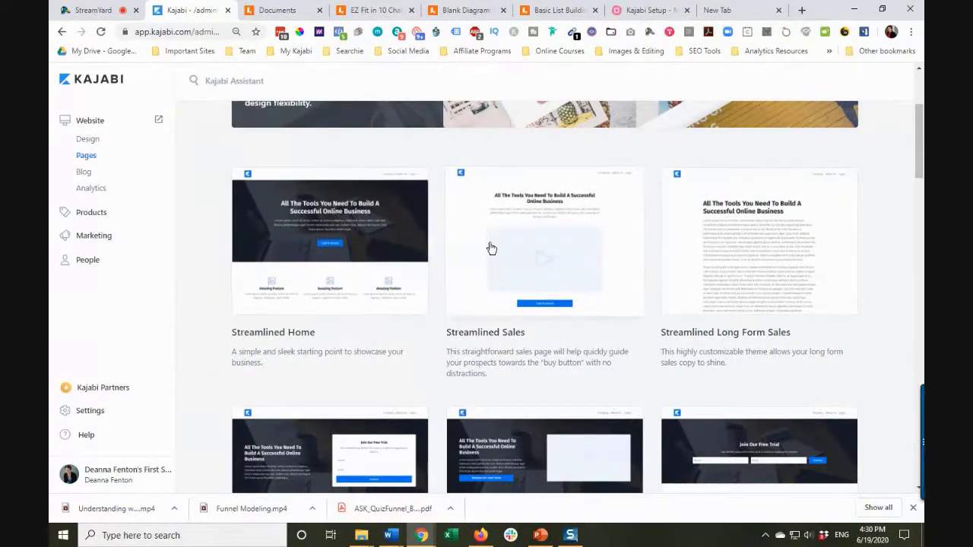
scroll(491, 249, down, 1)
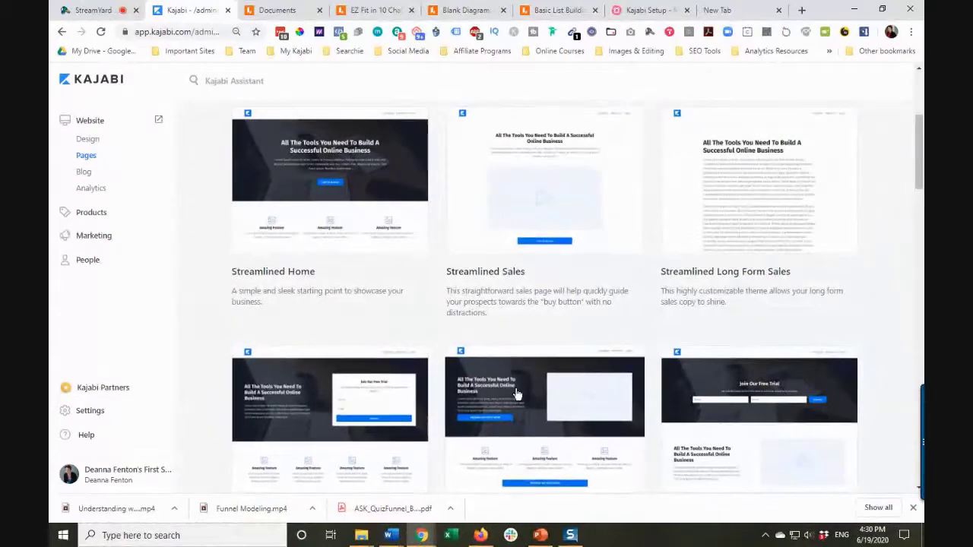
scroll(832, 317, down, 1)
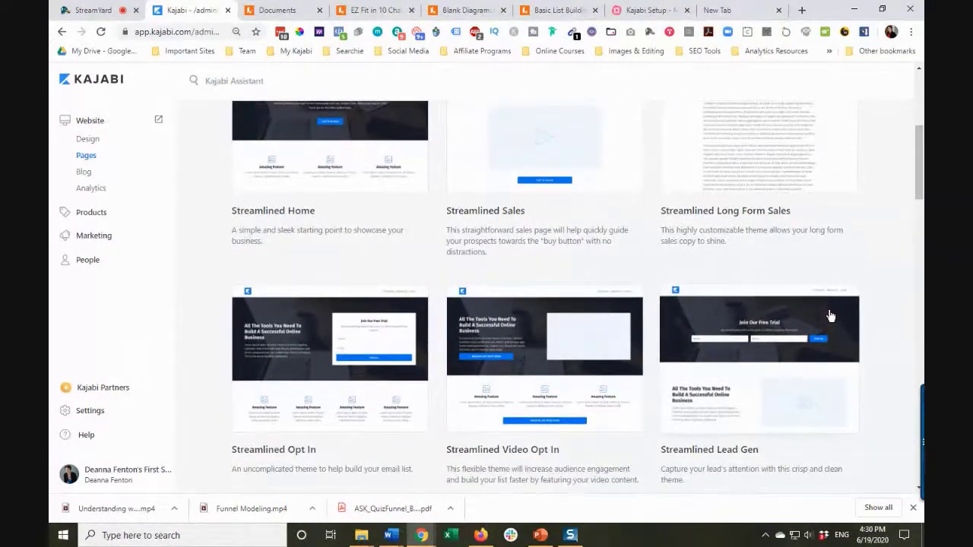
scroll(832, 316, down, 3)
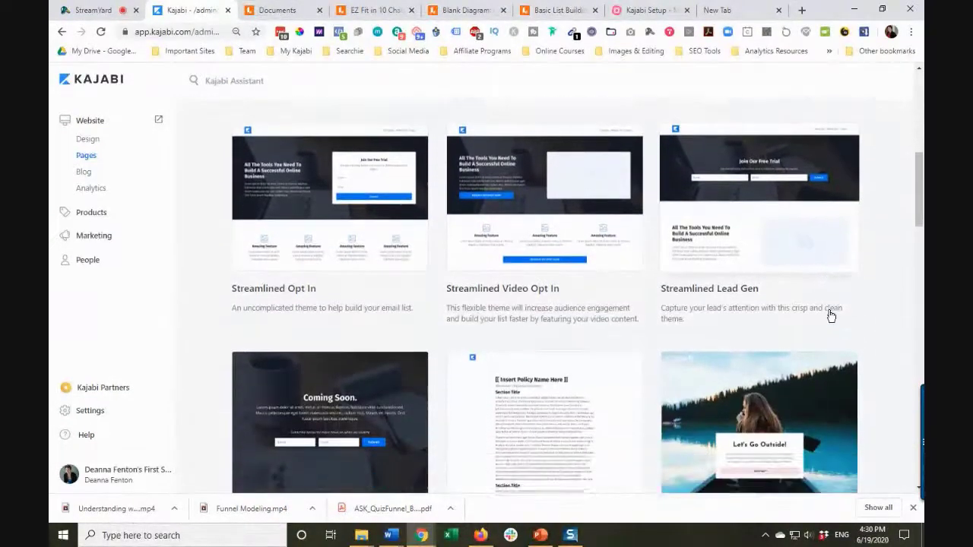
scroll(831, 316, down, 5)
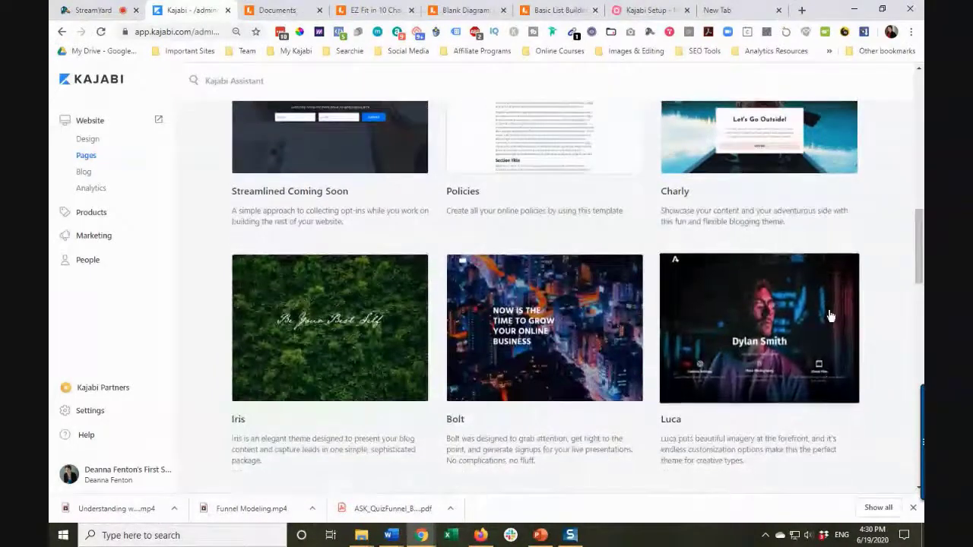
scroll(831, 316, down, 2)
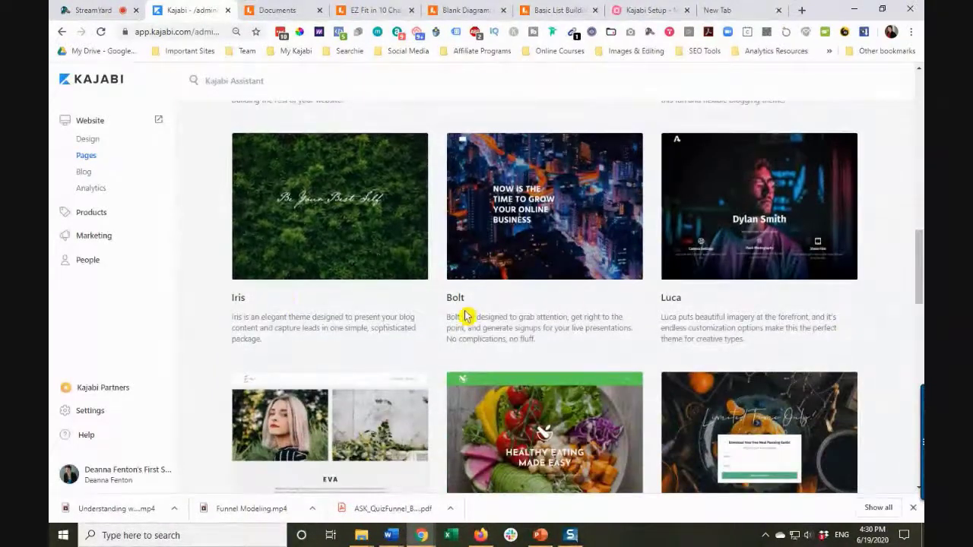
scroll(562, 318, down, 2)
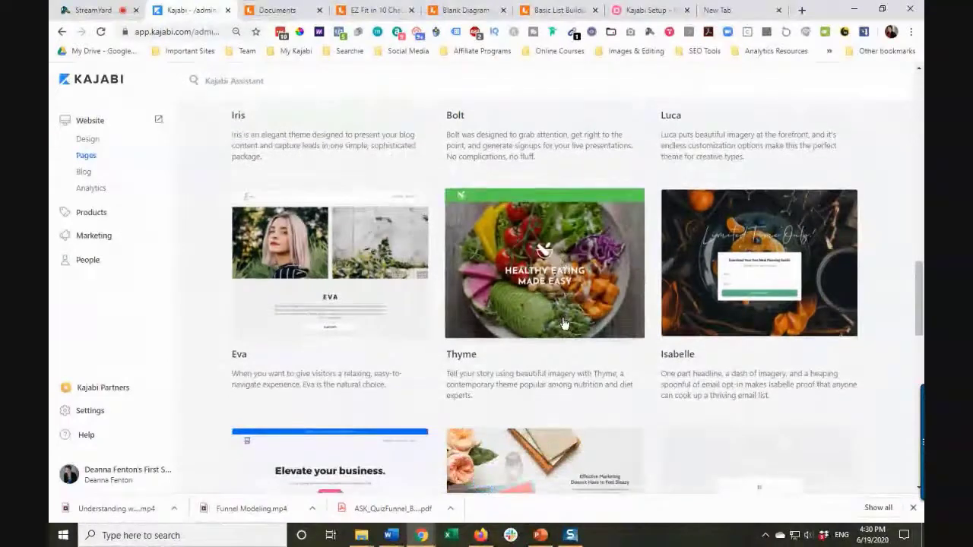
scroll(564, 324, up, 1)
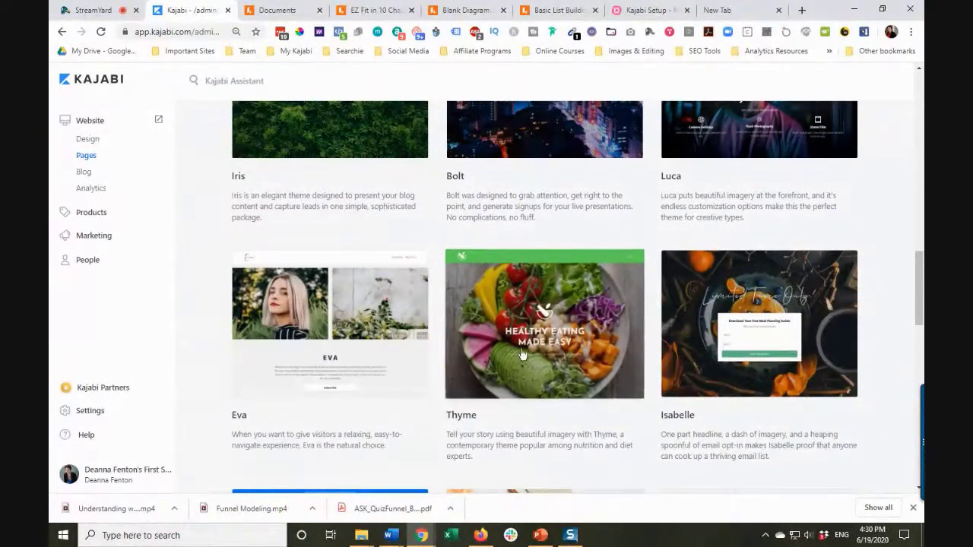
Preview the Thyme page template through its content sections, then close the preview
click(557, 348)
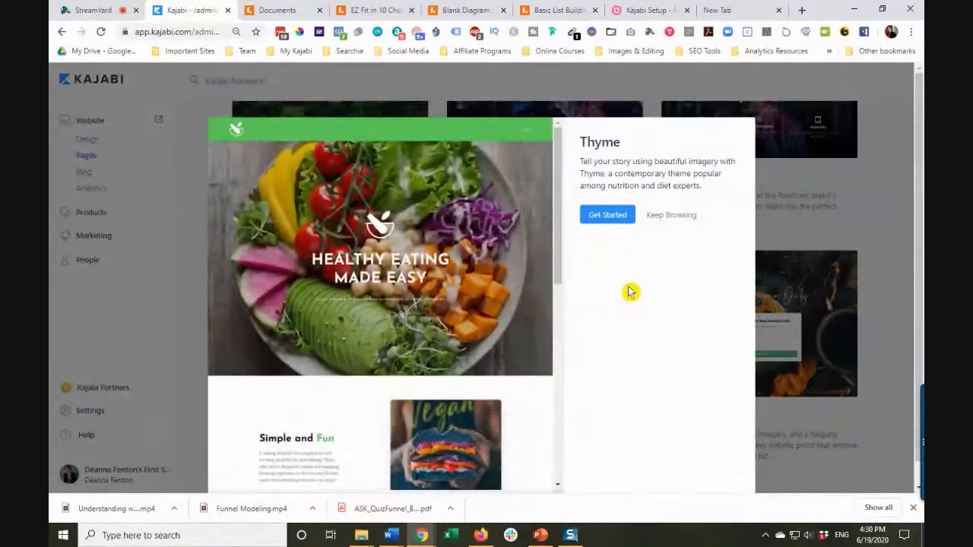
scroll(540, 291, down, 3)
scroll(539, 292, down, 5)
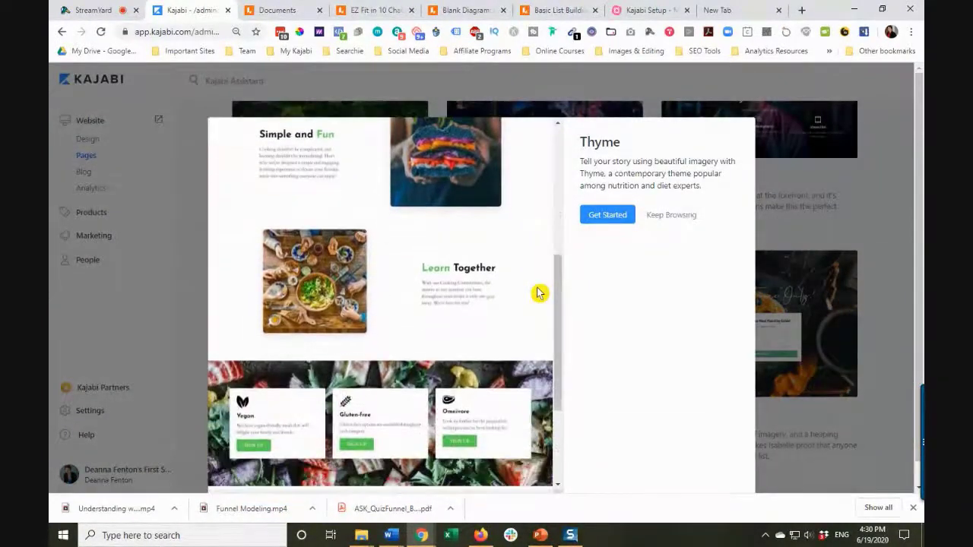
scroll(539, 292, up, 8)
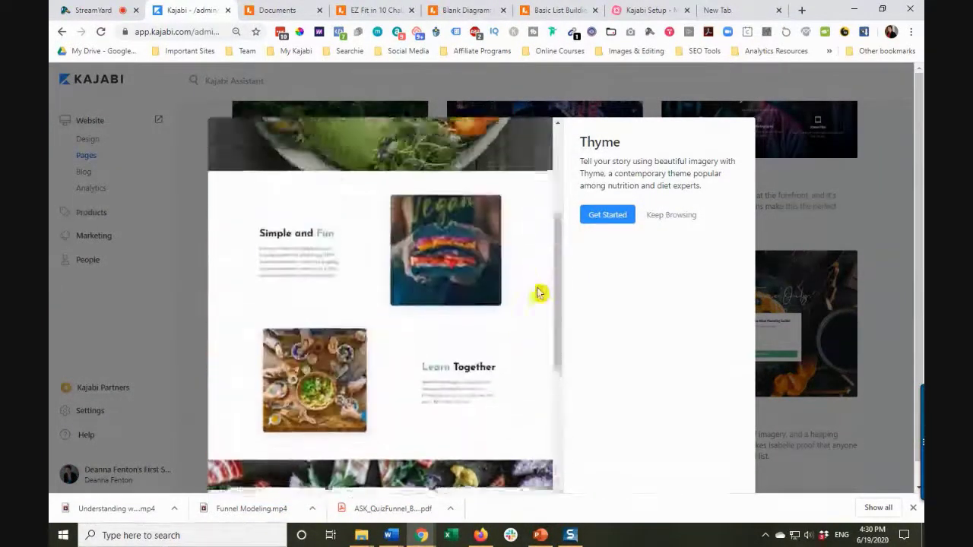
click(803, 237)
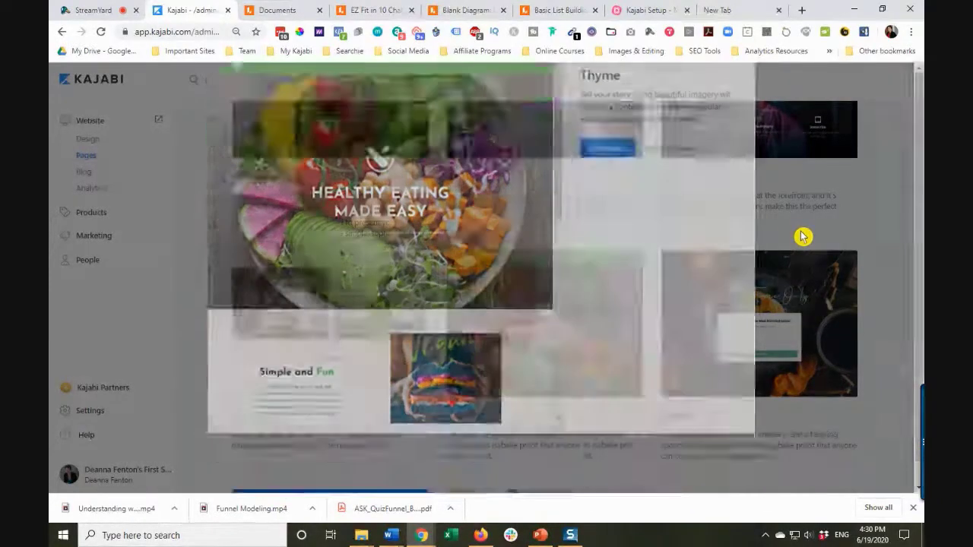
Find the Lindsay homepage template in the gallery, preview its full layout, and return to browsing
scroll(478, 221, up, 6)
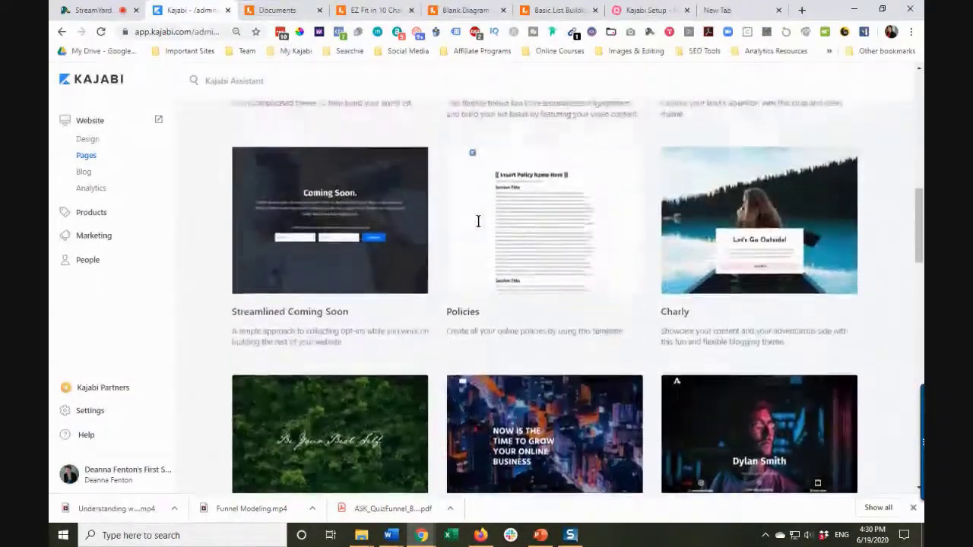
scroll(478, 221, down, 7)
scroll(478, 222, down, 7)
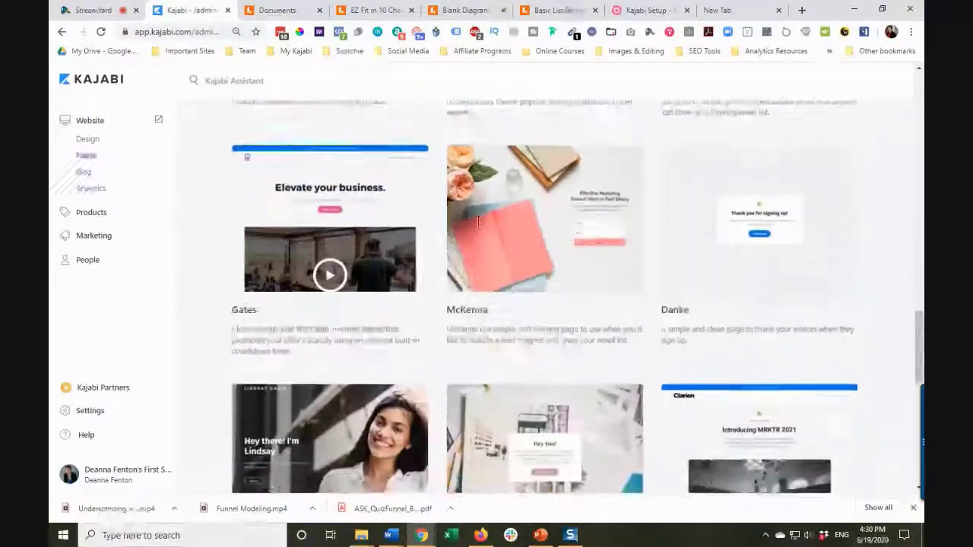
click(423, 262)
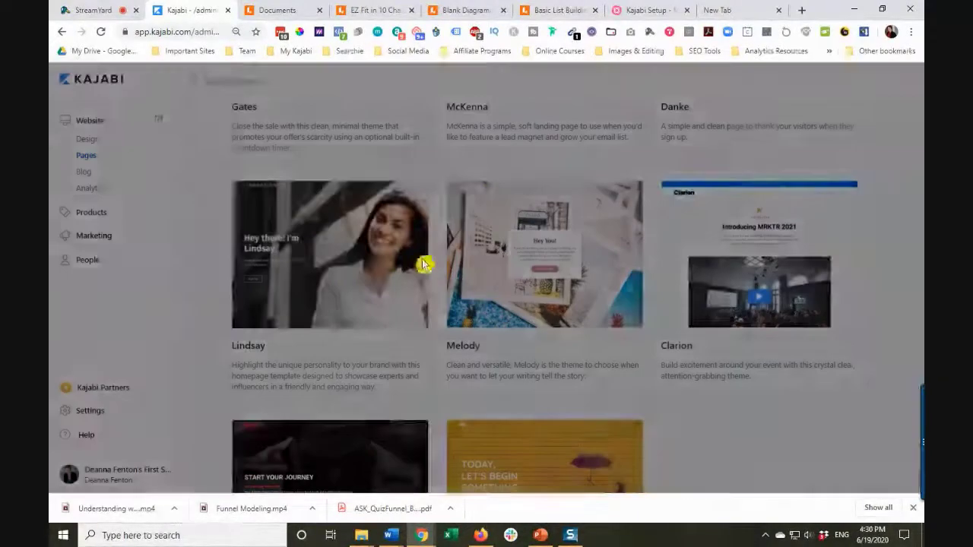
scroll(482, 294, down, 4)
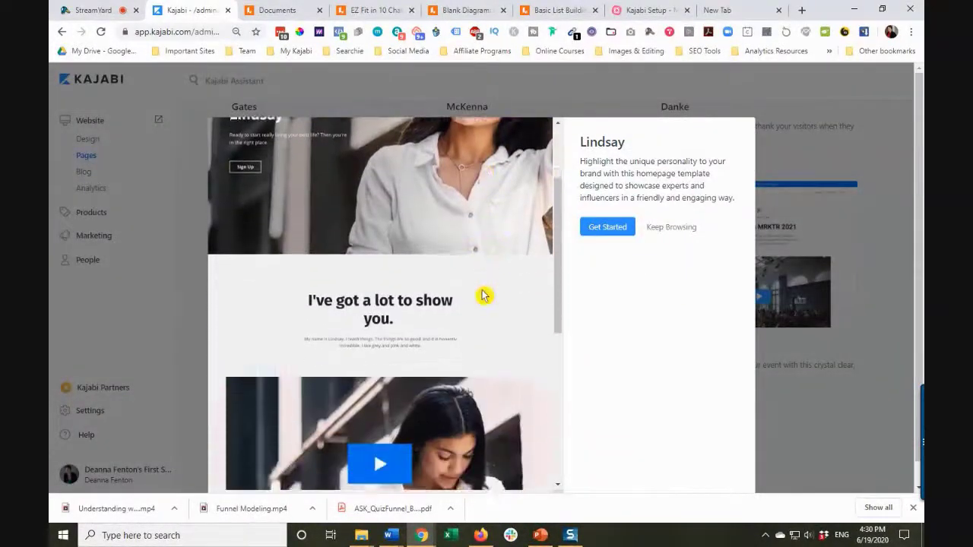
scroll(483, 295, down, 3)
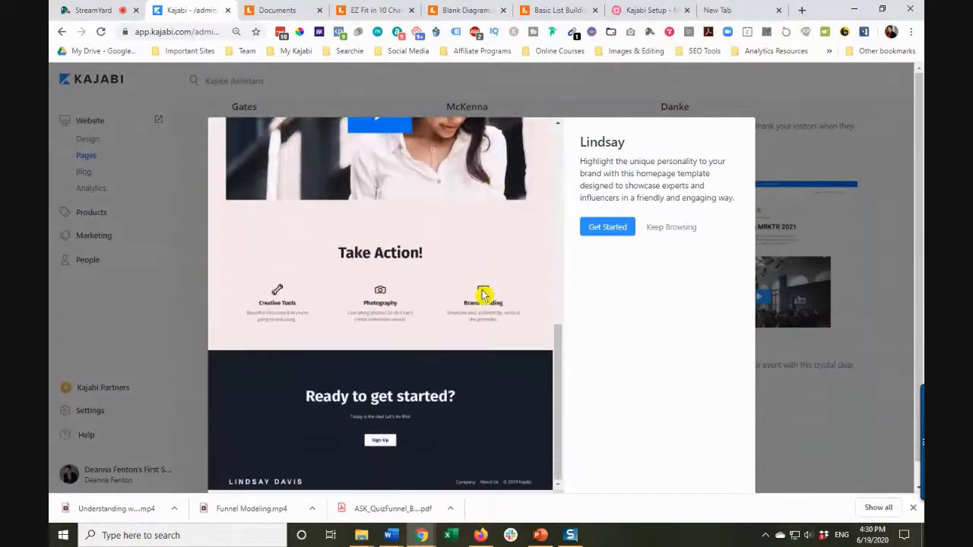
scroll(483, 295, up, 7)
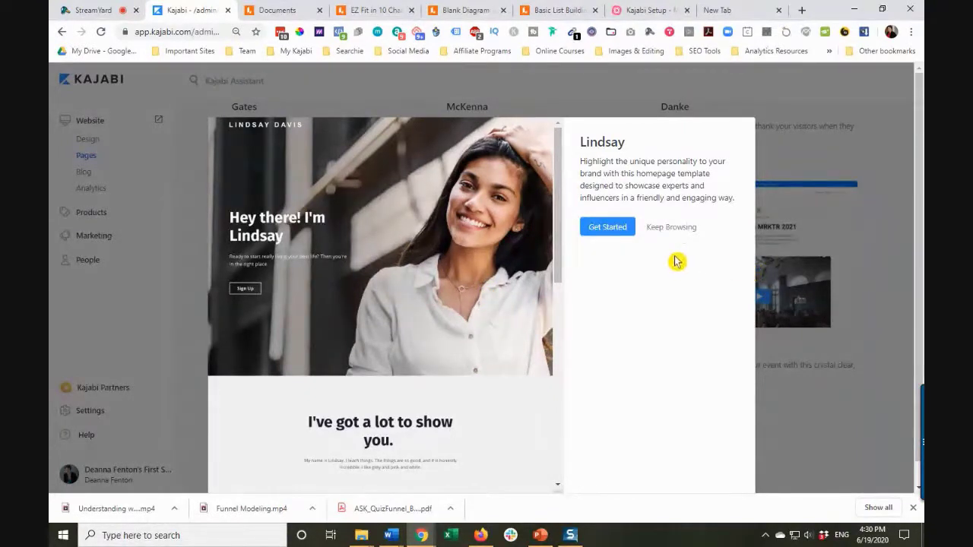
click(676, 227)
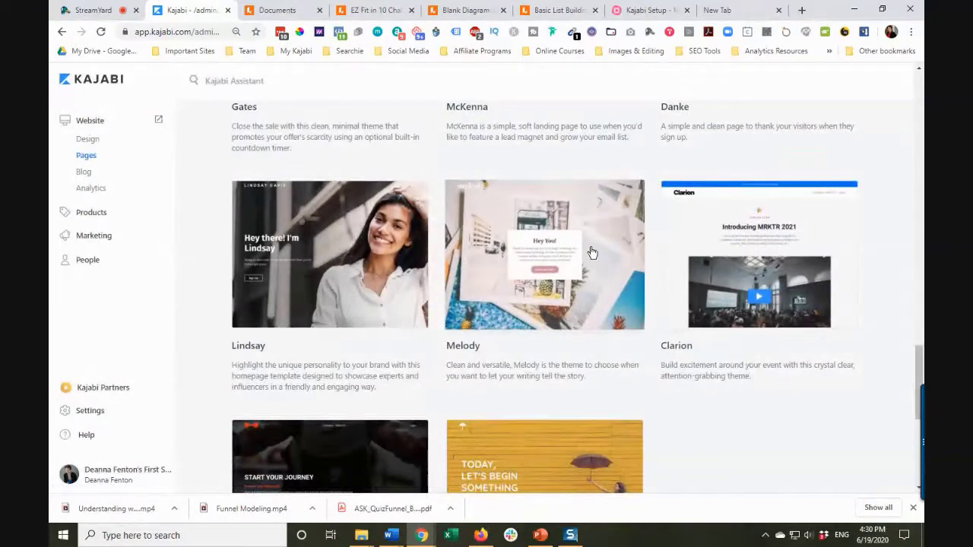
Leave the template gallery for the website's pages list and open the list of blog posts
scroll(248, 211, up, 8)
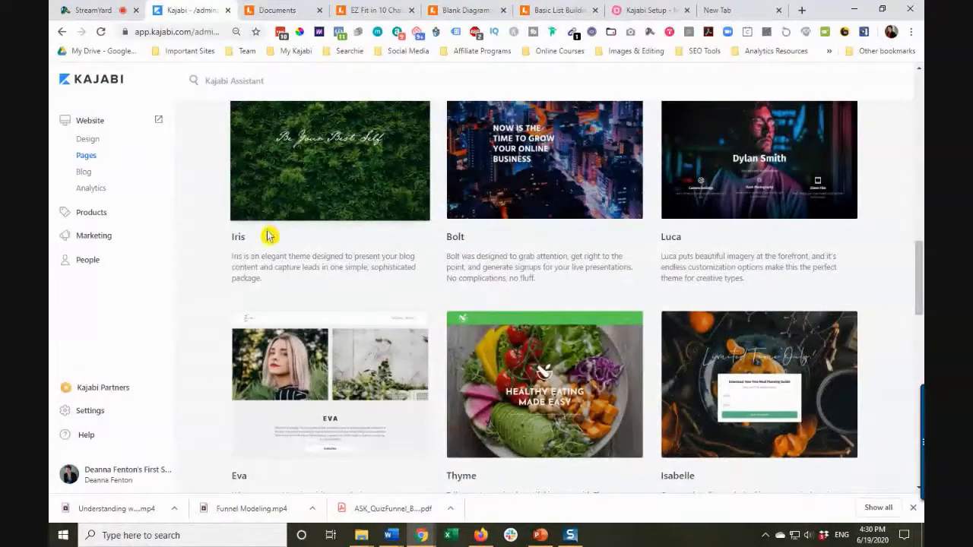
scroll(403, 249, down, 1)
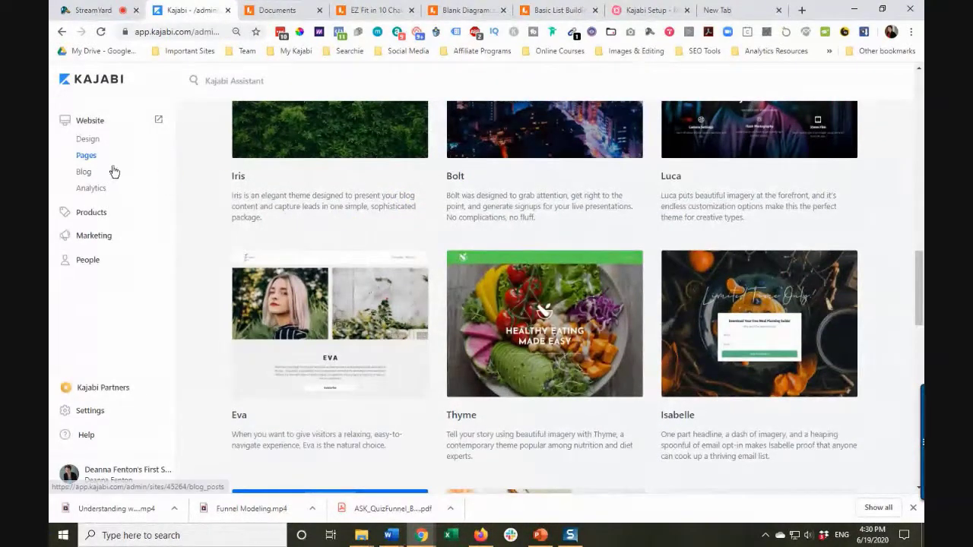
click(89, 162)
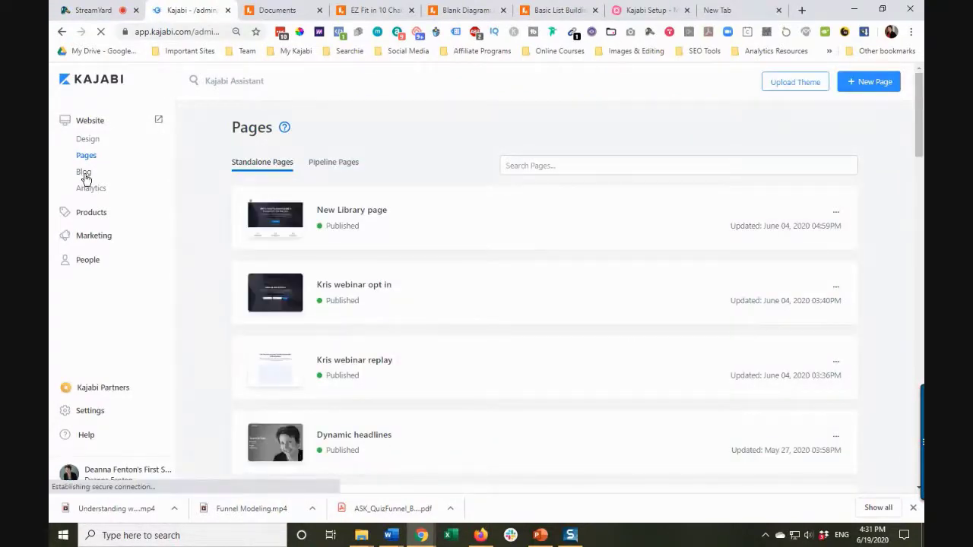
click(83, 173)
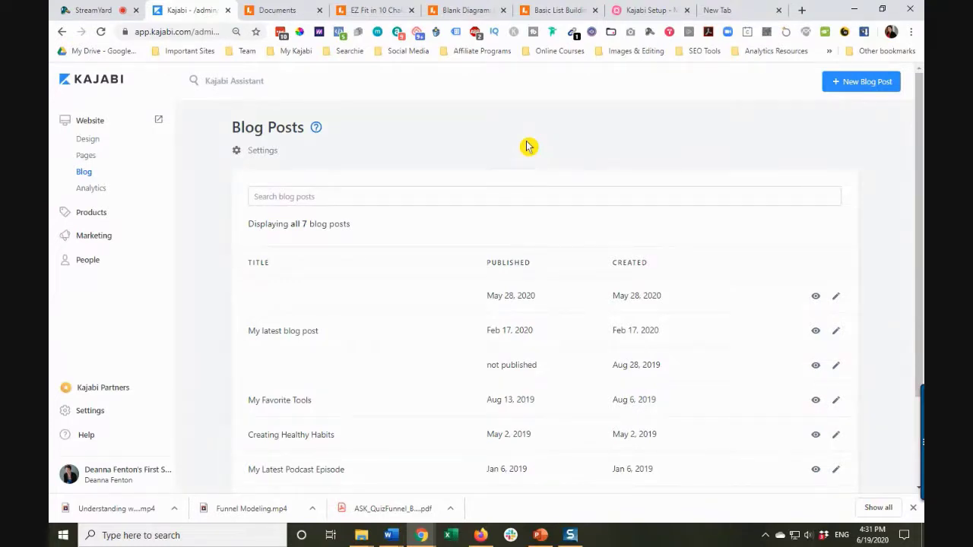
Open the website analytics and review the available reports, from net revenue and opt-ins down to offers sold and affiliates
click(95, 195)
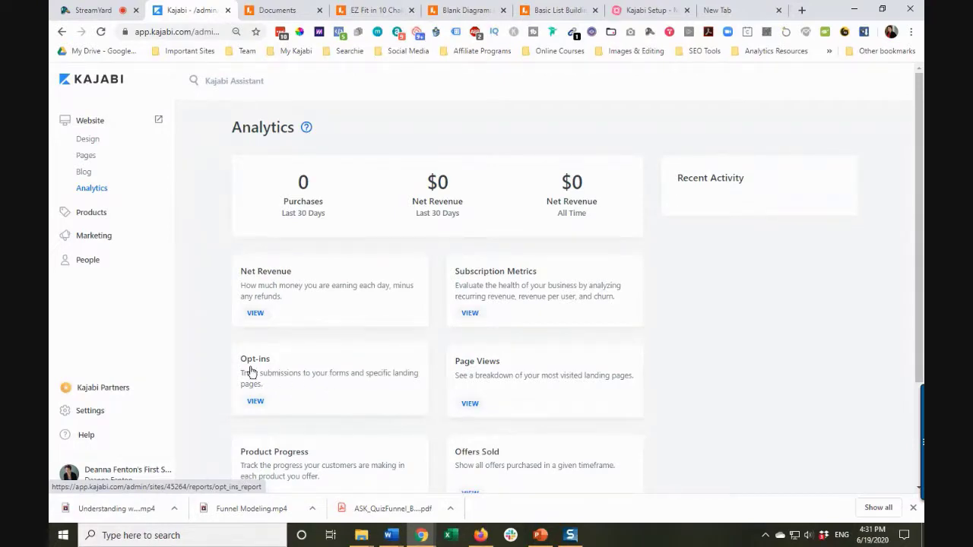
scroll(479, 388, down, 2)
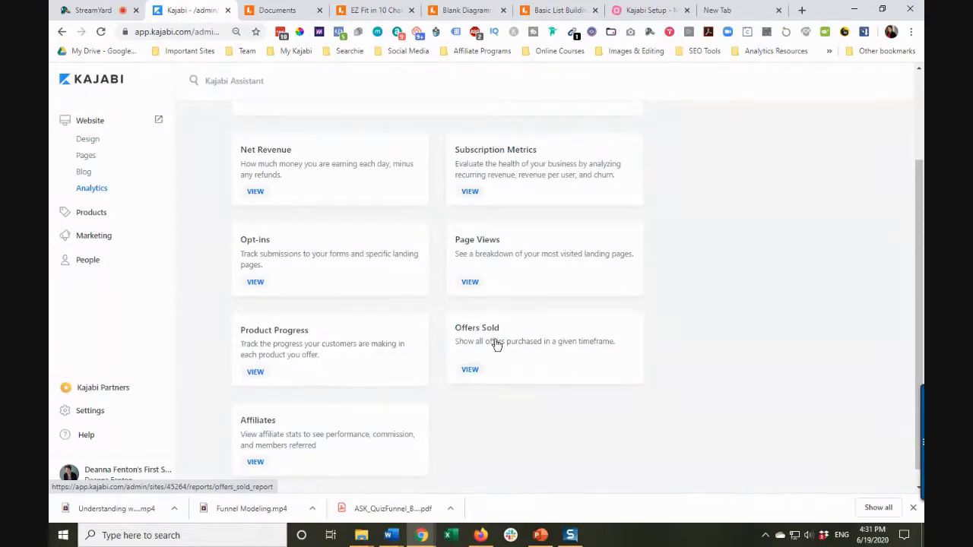
scroll(419, 396, down, 1)
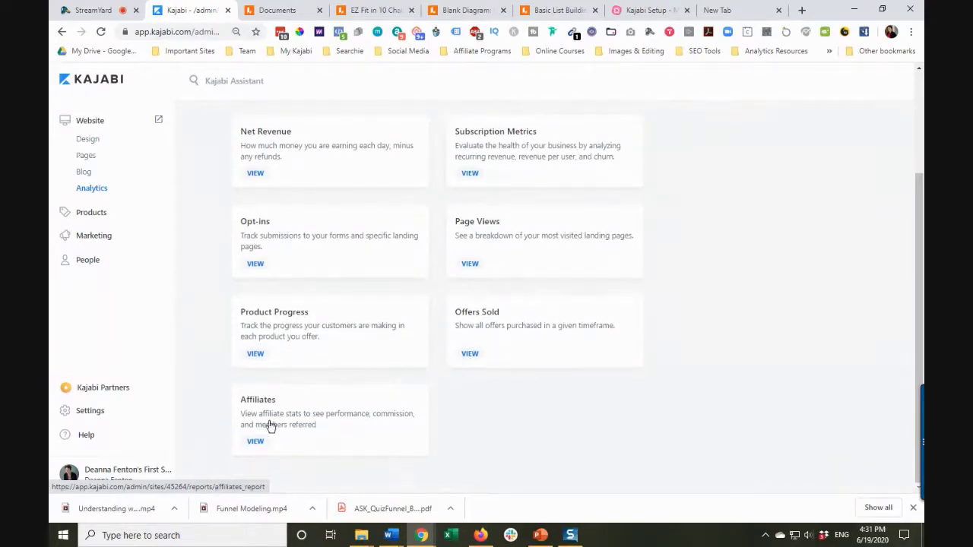
From the products list, start a new product and examine the product blueprints from Mini Course down to Start from Scratch
click(101, 219)
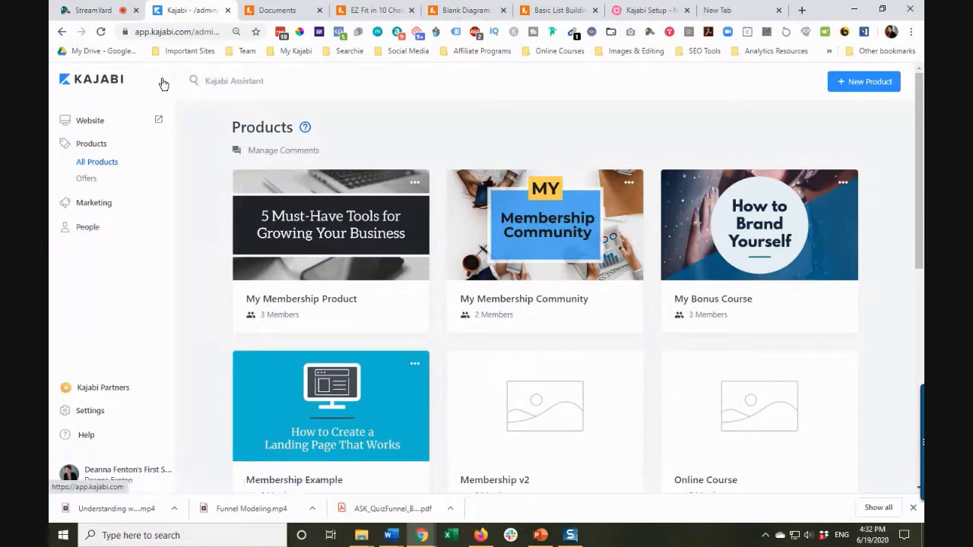
click(873, 91)
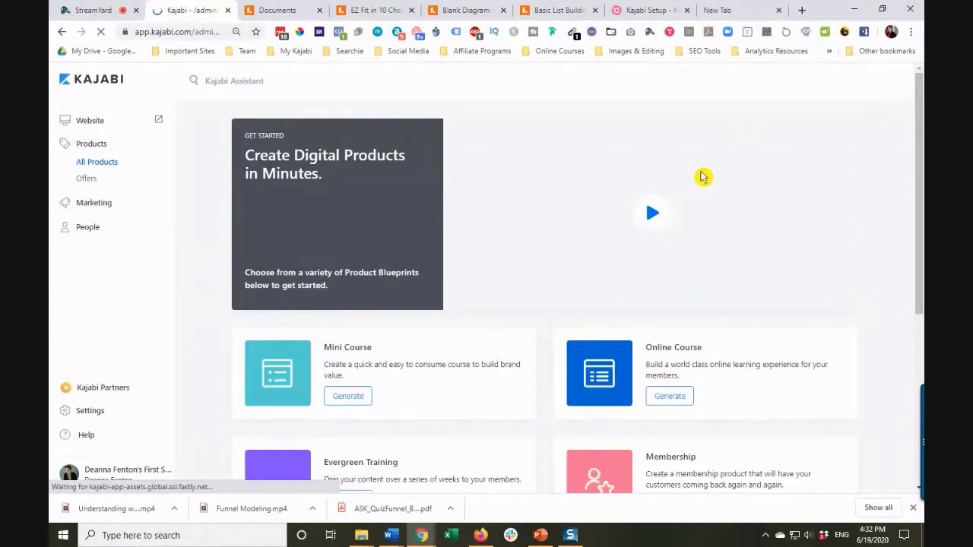
scroll(698, 180, down, 1)
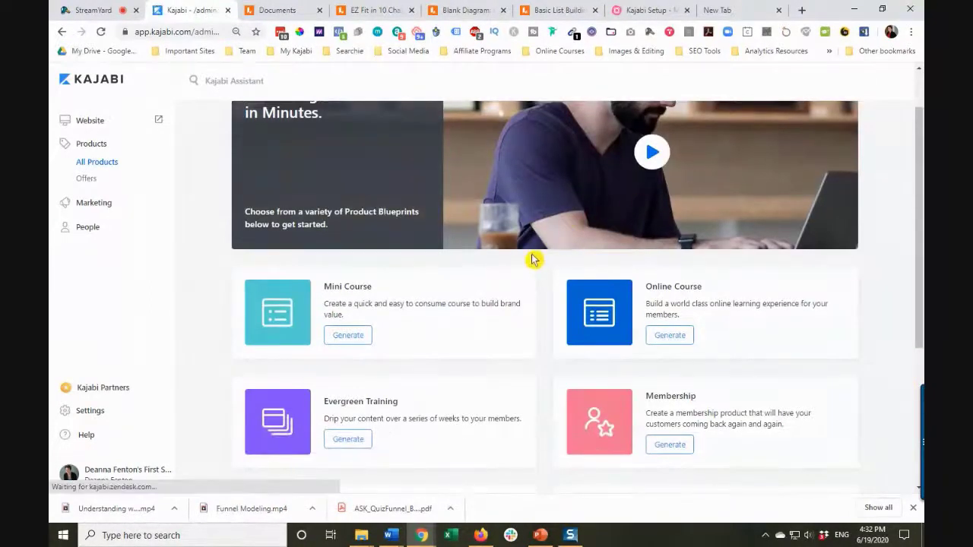
scroll(509, 276, down, 1)
scroll(509, 275, down, 3)
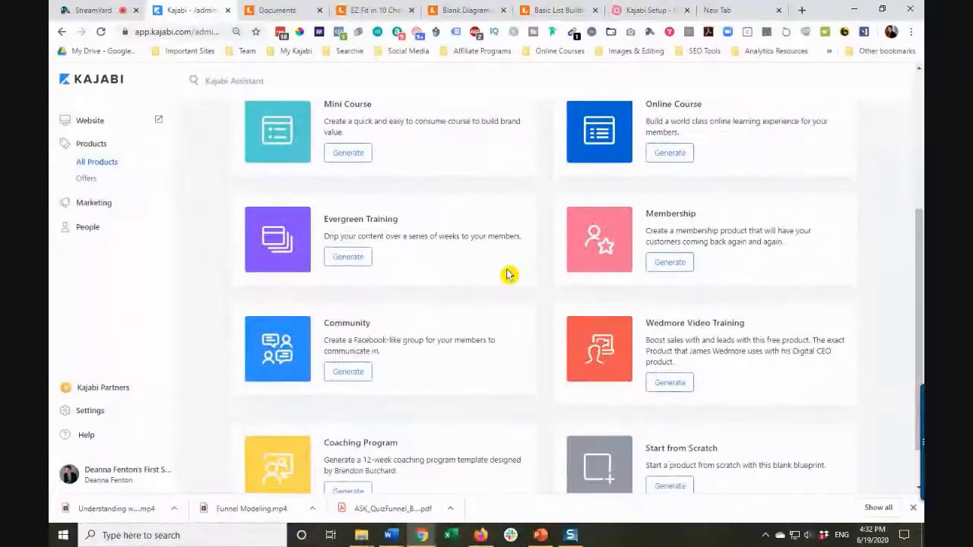
scroll(509, 275, up, 5)
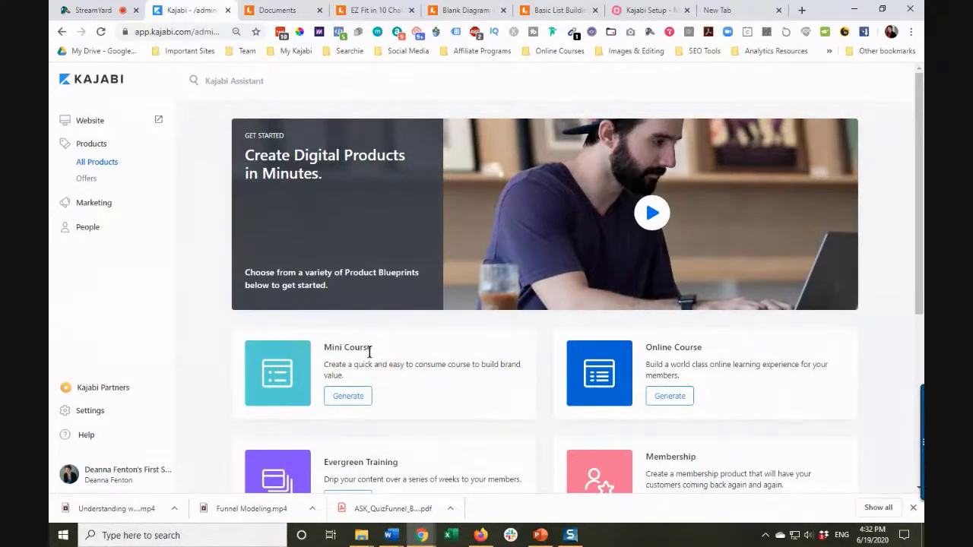
scroll(382, 359, down, 2)
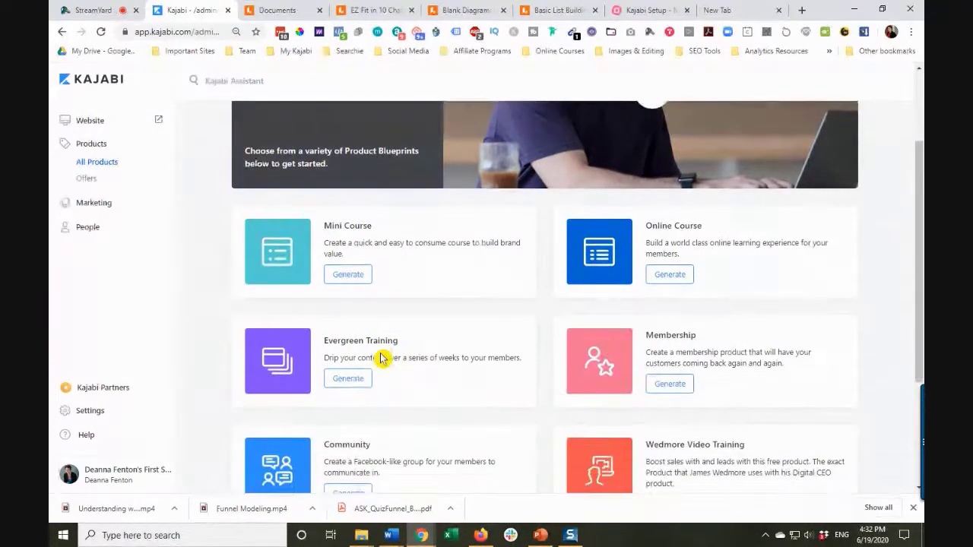
scroll(431, 329, down, 1)
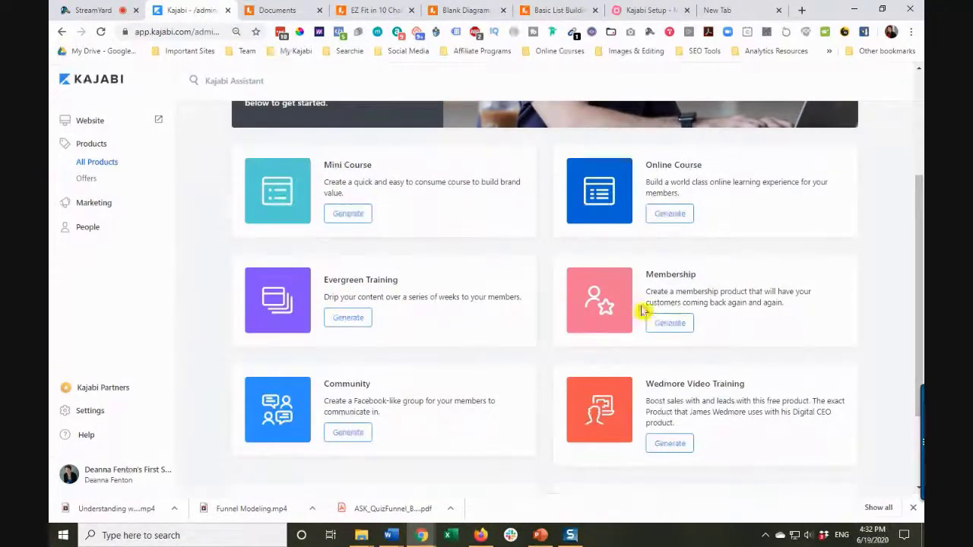
scroll(647, 308, up, 1)
scroll(527, 360, down, 2)
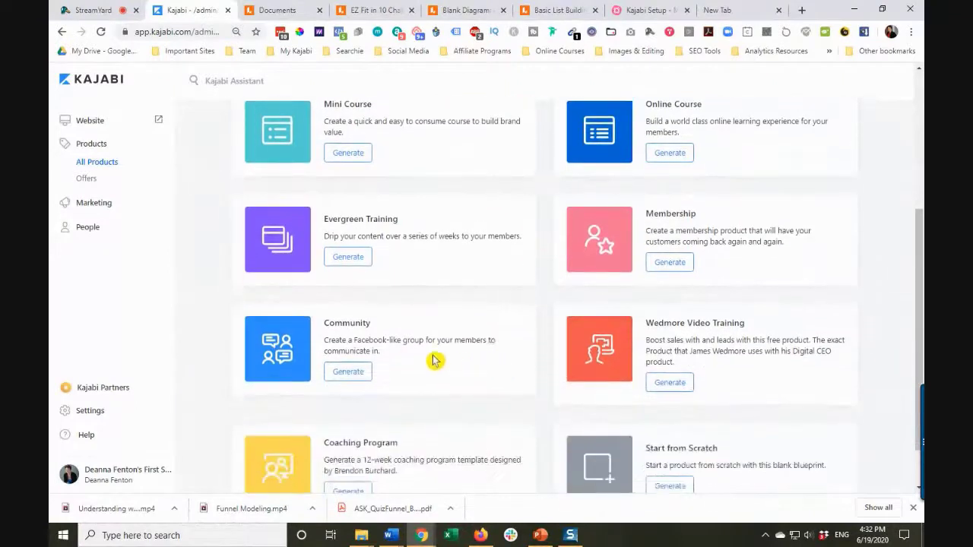
scroll(387, 333, down, 1)
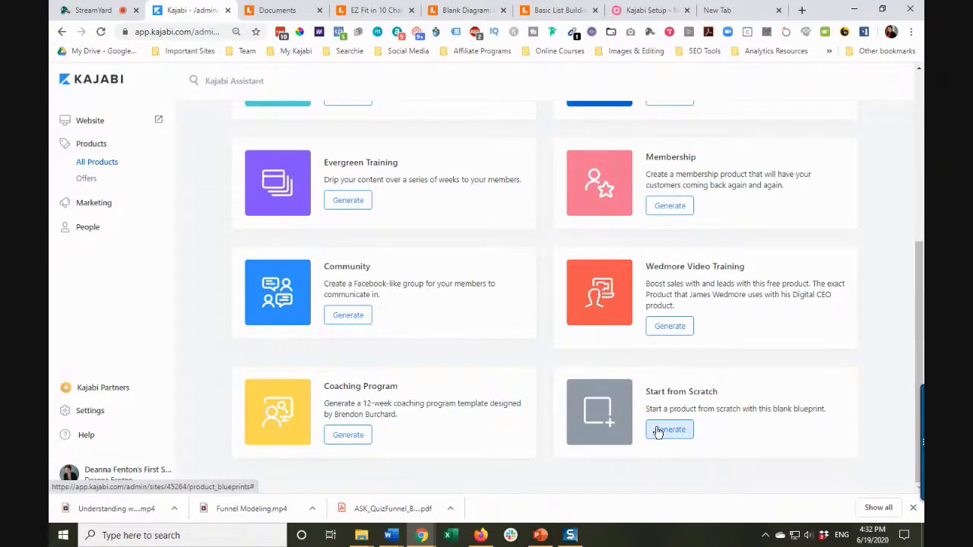
Generate a product from the Mini Course blueprint, keeping the name Mini Course
scroll(452, 363, up, 3)
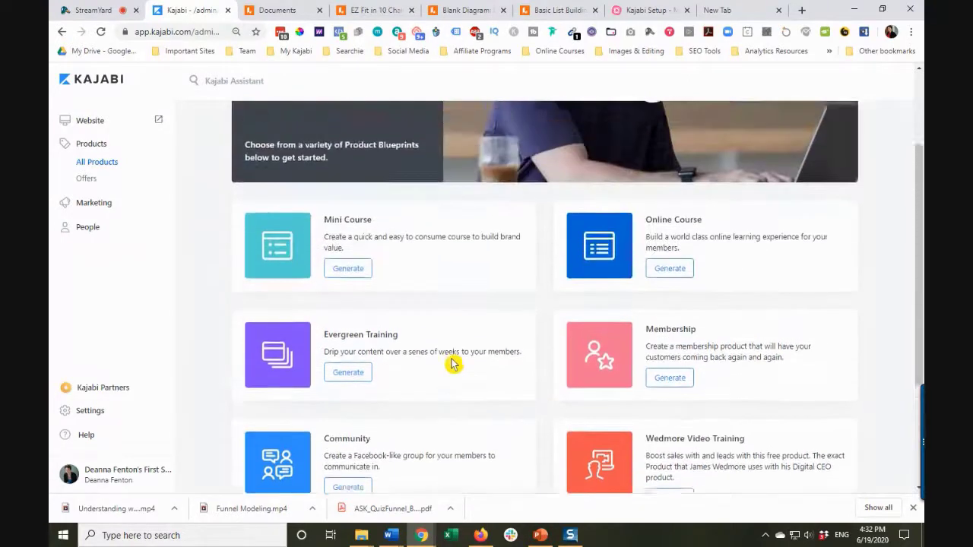
scroll(452, 364, up, 2)
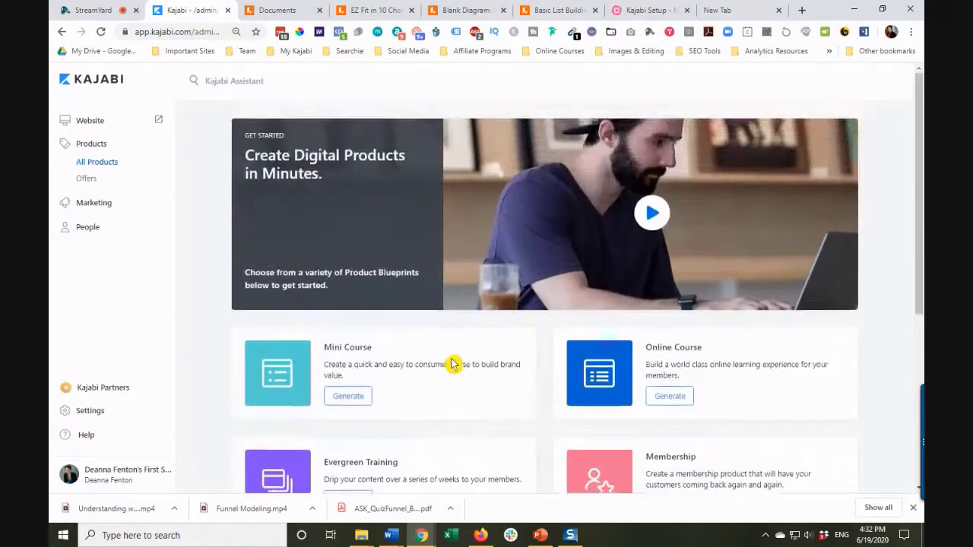
click(347, 401)
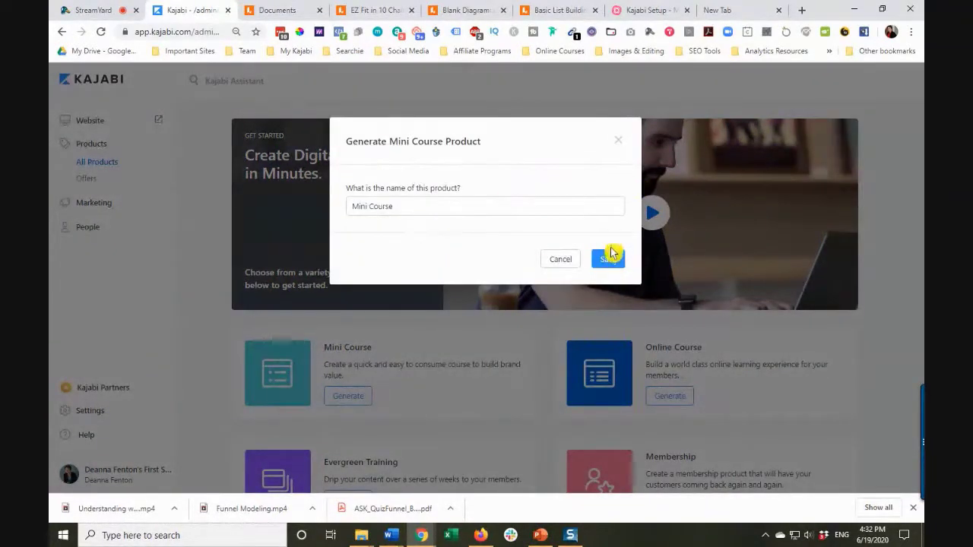
click(610, 260)
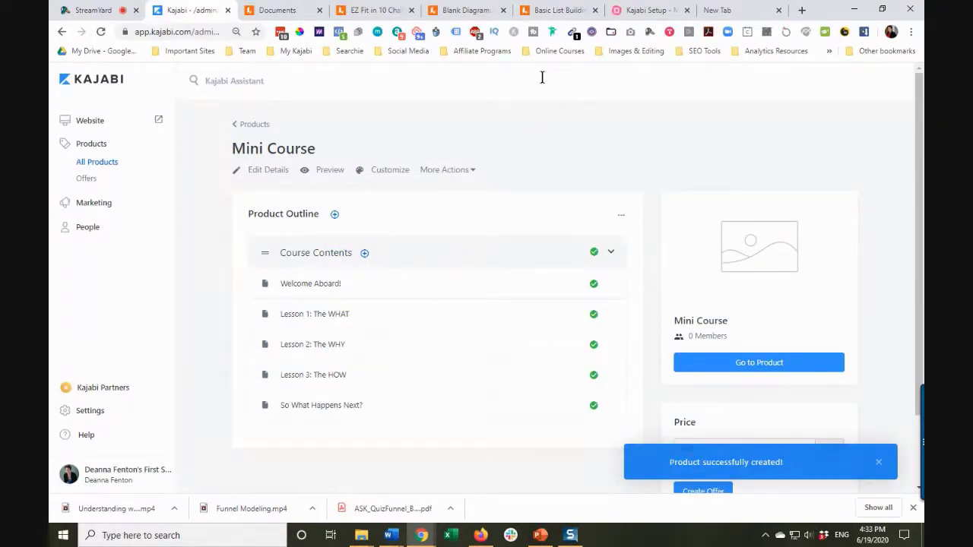
Open the Mini Course's theme customization, browse the gallery of product themes from Momentum to Next, and return to the theme page
click(391, 175)
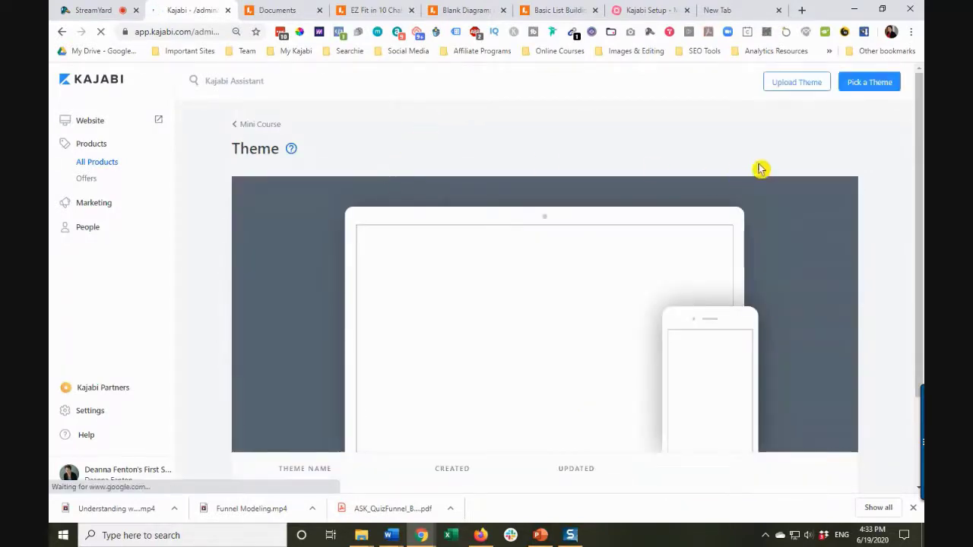
click(867, 82)
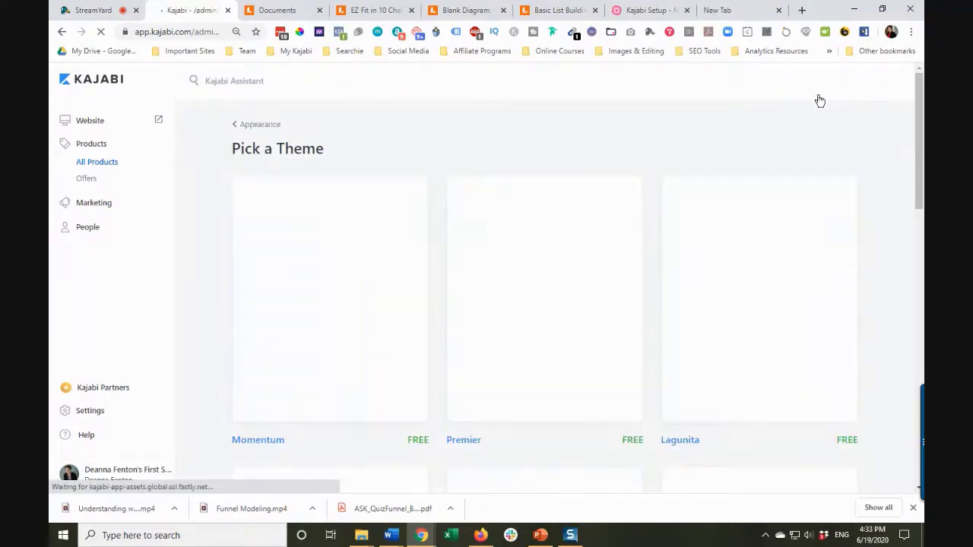
scroll(615, 181, down, 3)
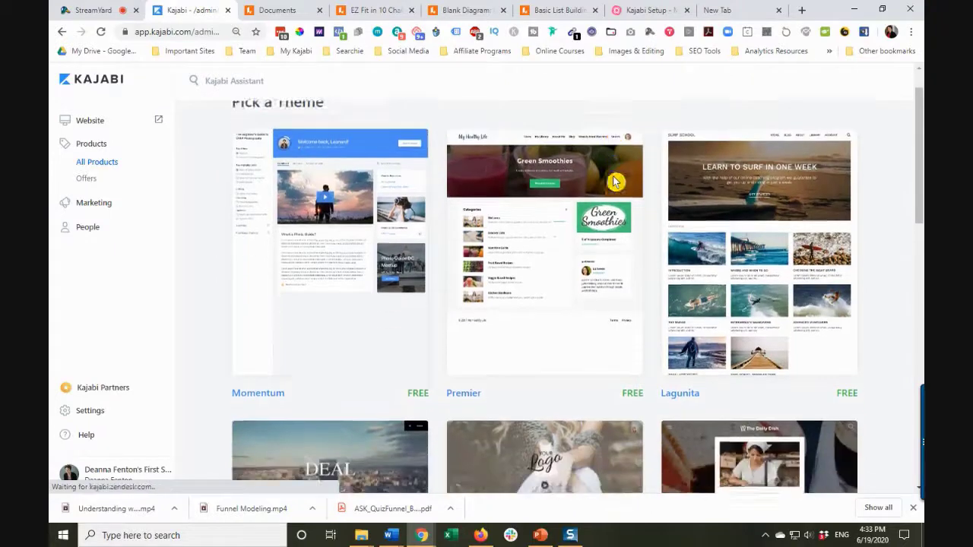
scroll(608, 178, down, 3)
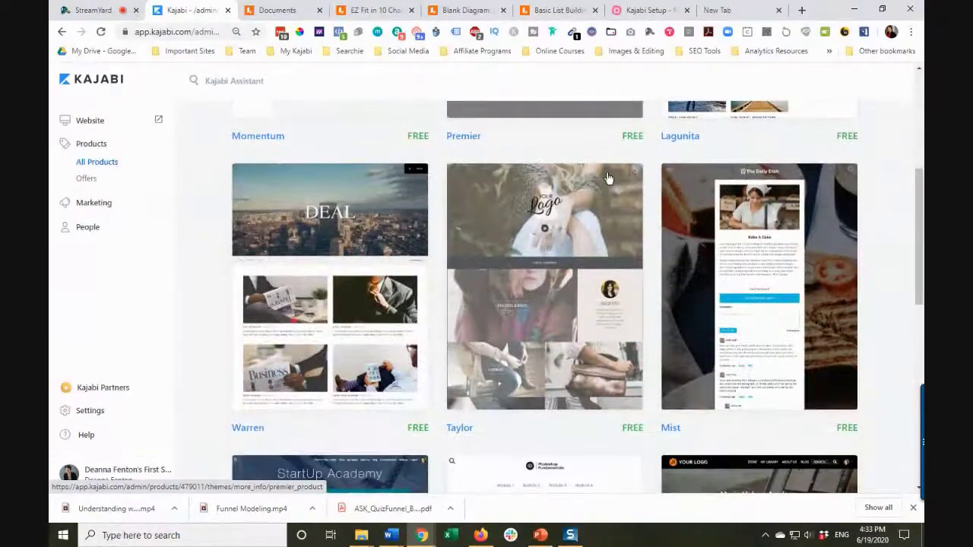
scroll(608, 178, down, 5)
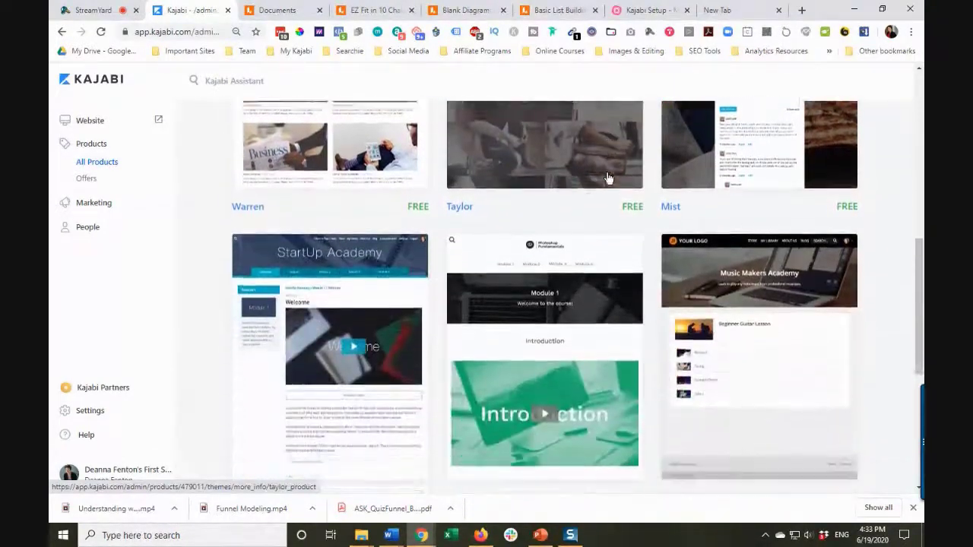
scroll(609, 178, down, 1)
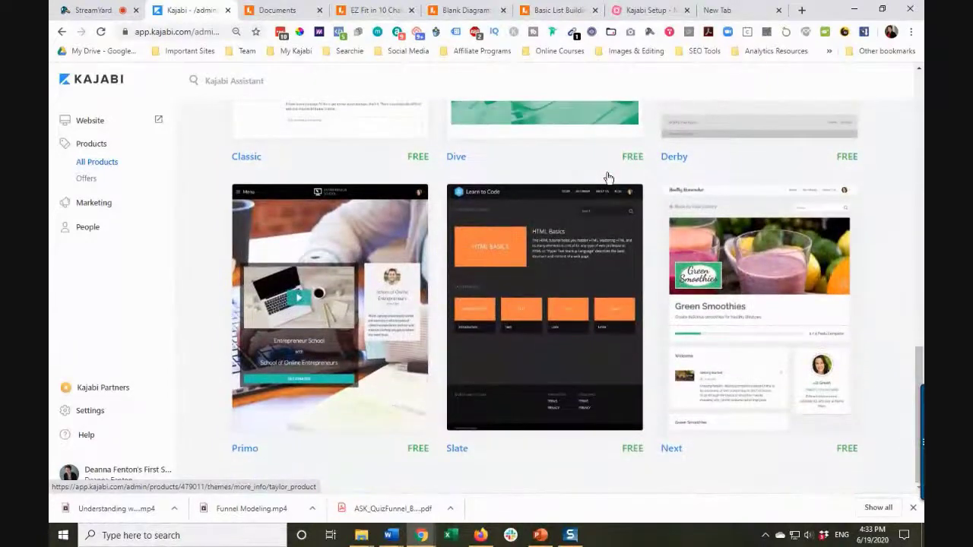
scroll(615, 181, up, 7)
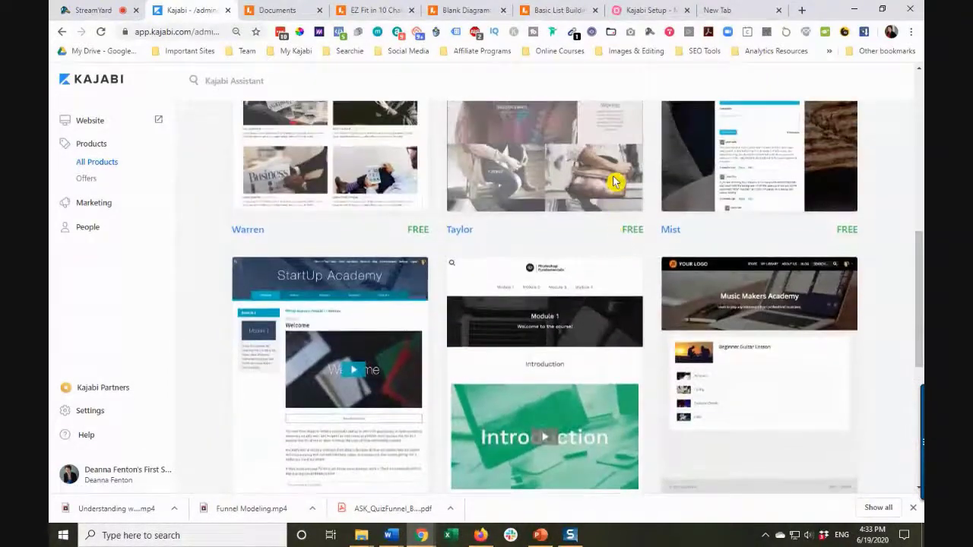
scroll(614, 180, up, 6)
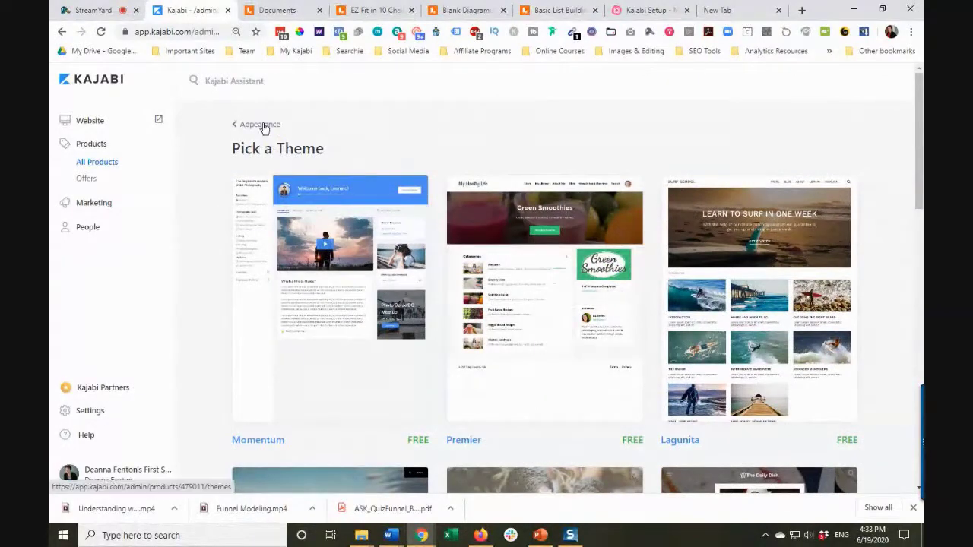
click(262, 126)
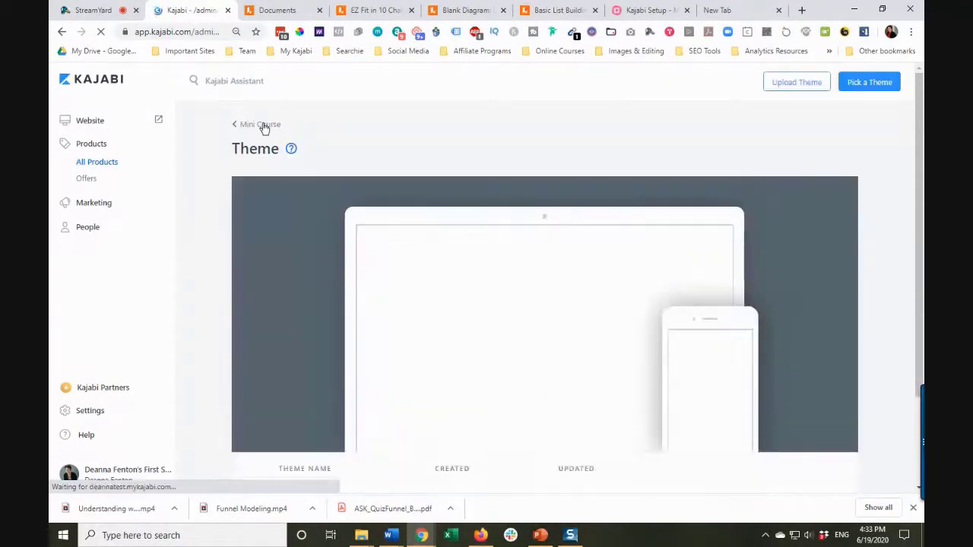
View the product offers, then start a new marketing pipeline and look over the pipeline blueprints
click(86, 180)
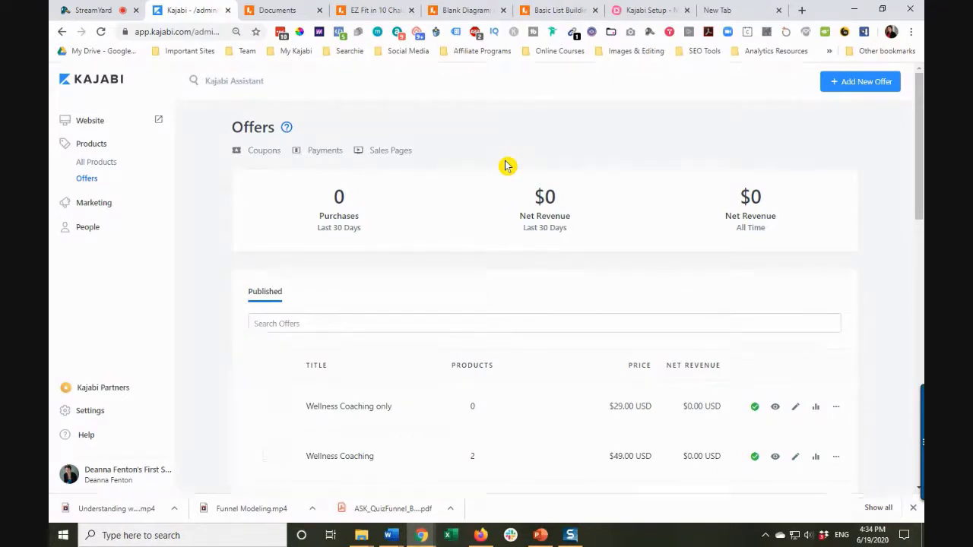
click(98, 211)
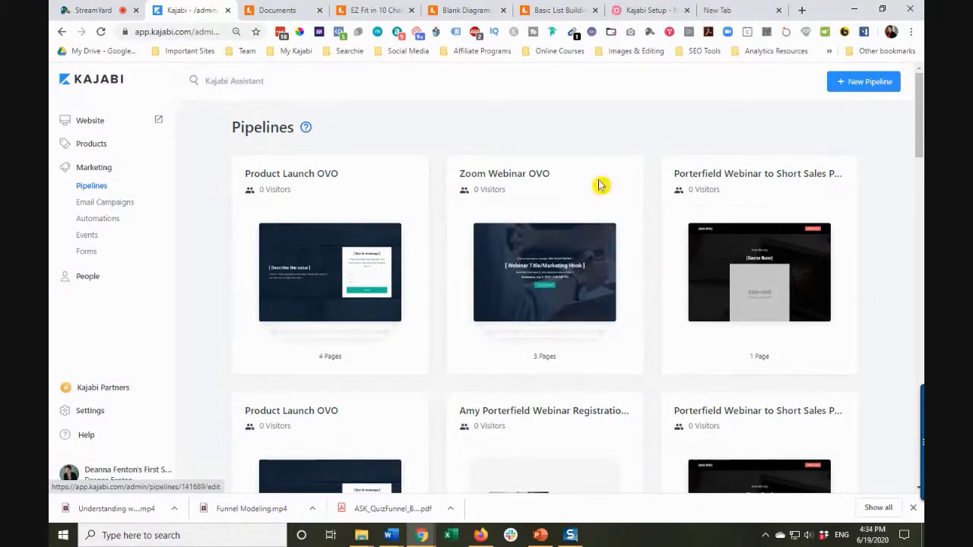
click(862, 82)
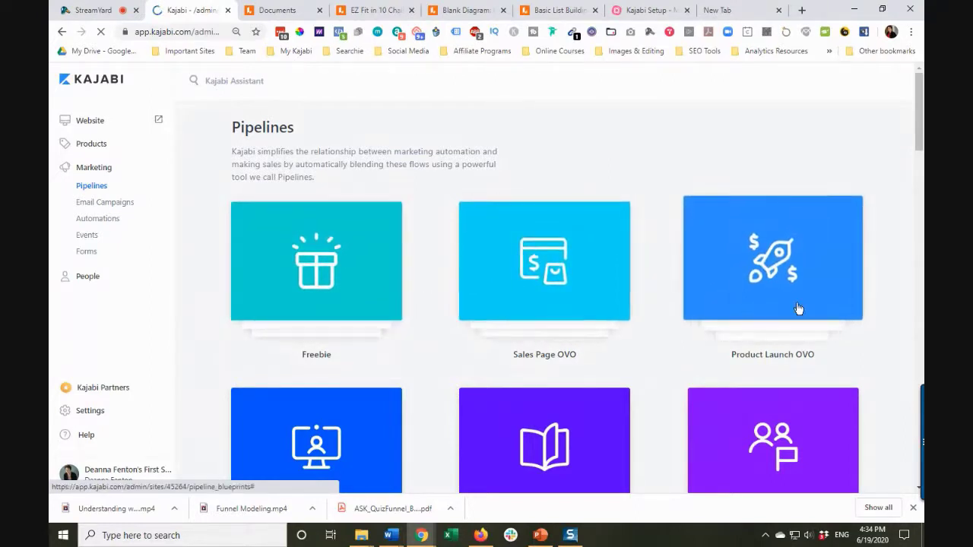
scroll(360, 424, down, 1)
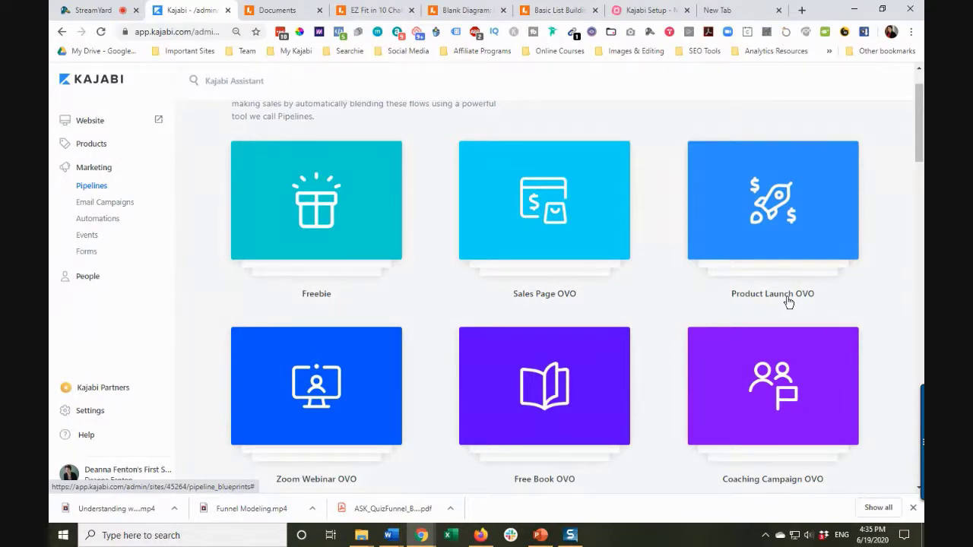
Preview the Product Launch OVO pipeline blueprint with its opt-in, value and checkout stages, then close the preview
click(787, 213)
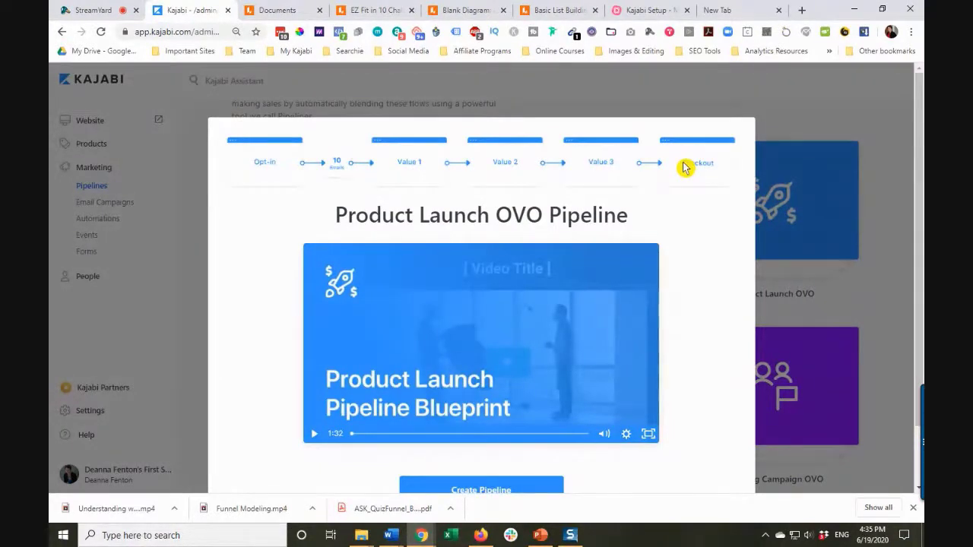
scroll(511, 412, down, 1)
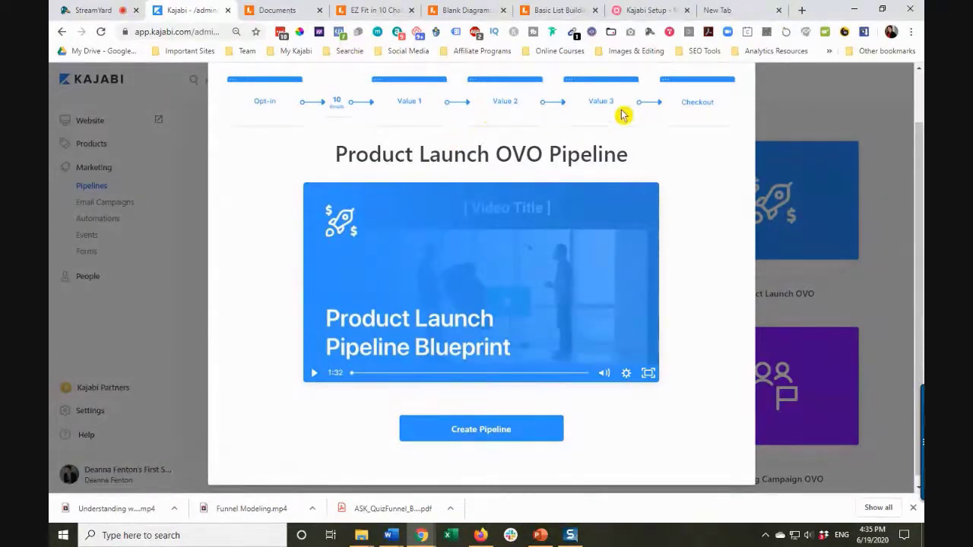
scroll(647, 119, up, 1)
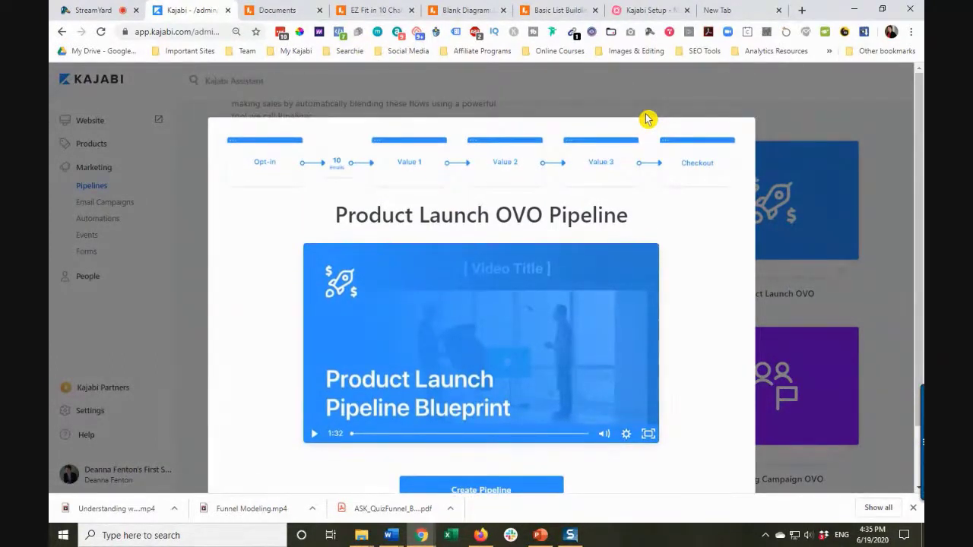
click(728, 96)
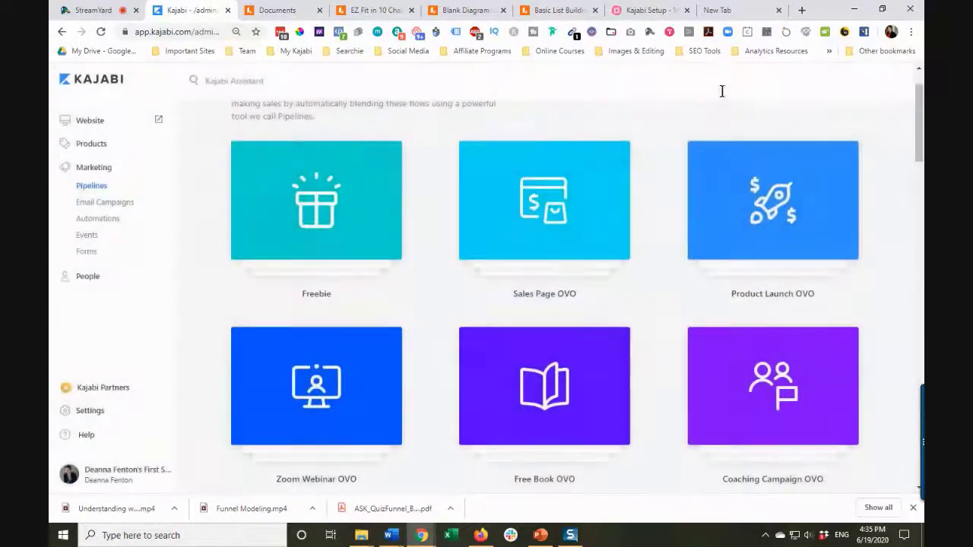
Start a new email campaign, compare the Email Broadcast and Email Sequence types, and close the dialog without creating one
click(112, 209)
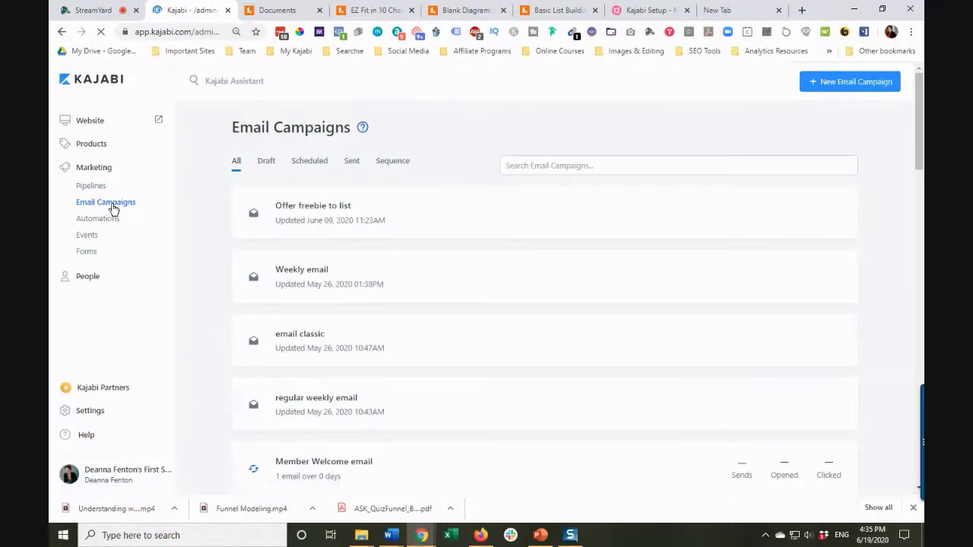
click(855, 83)
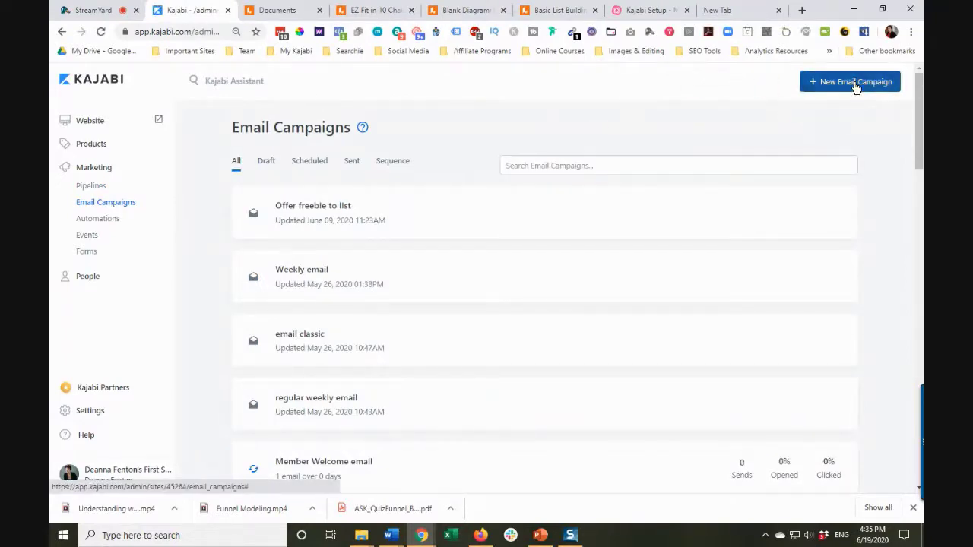
click(399, 305)
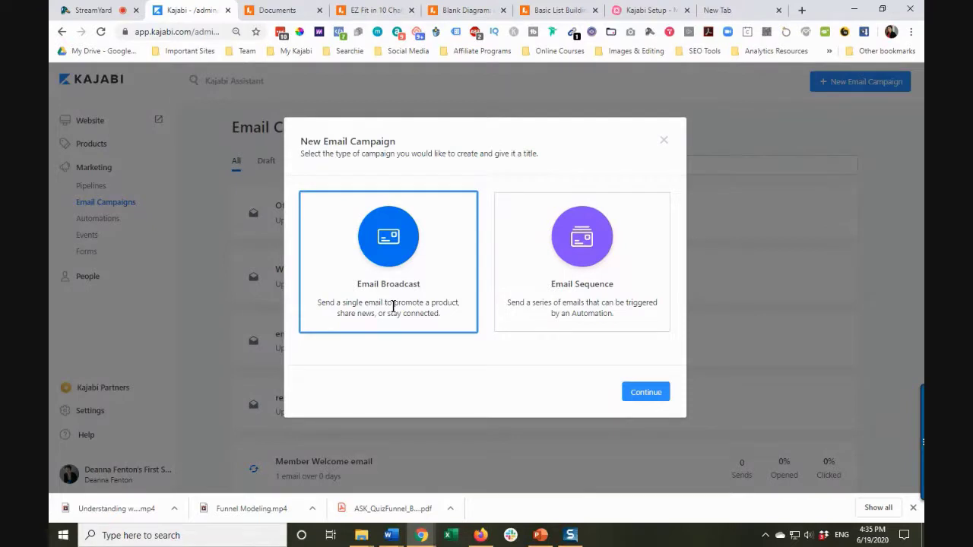
click(525, 323)
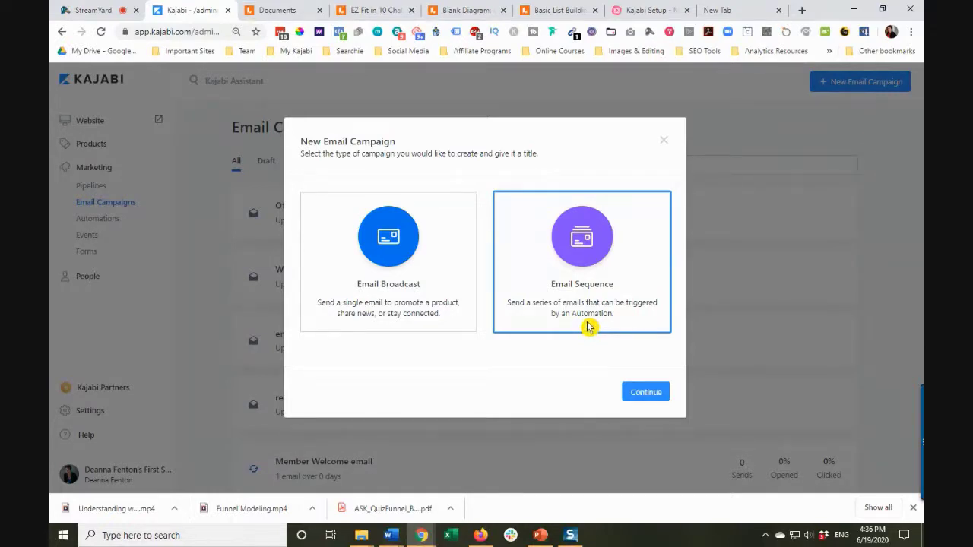
click(637, 392)
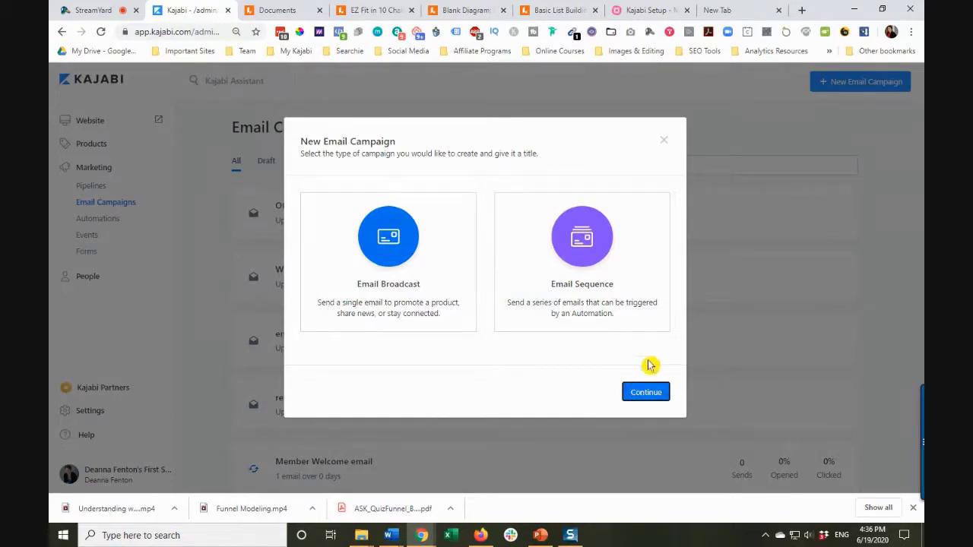
click(665, 142)
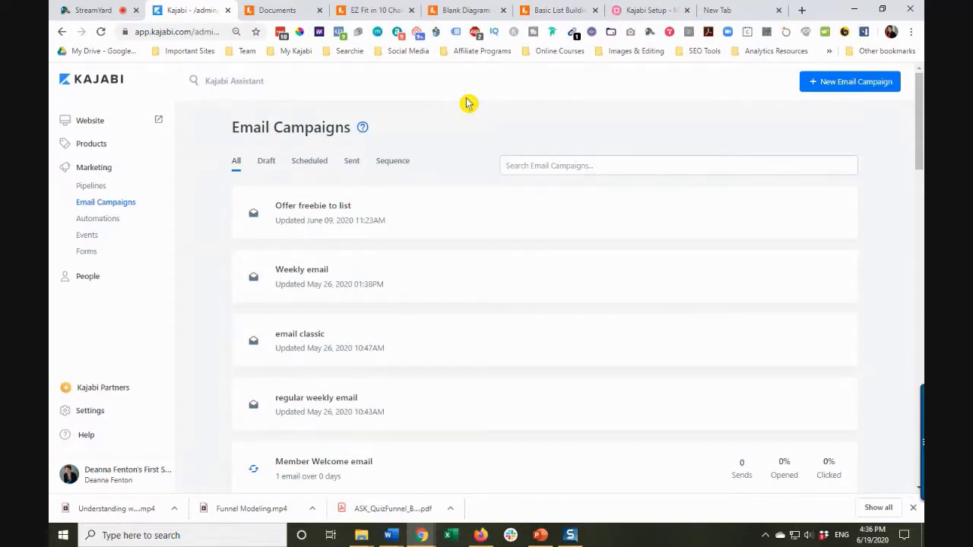
View the marketing automations, events and forms lists in turn
click(104, 226)
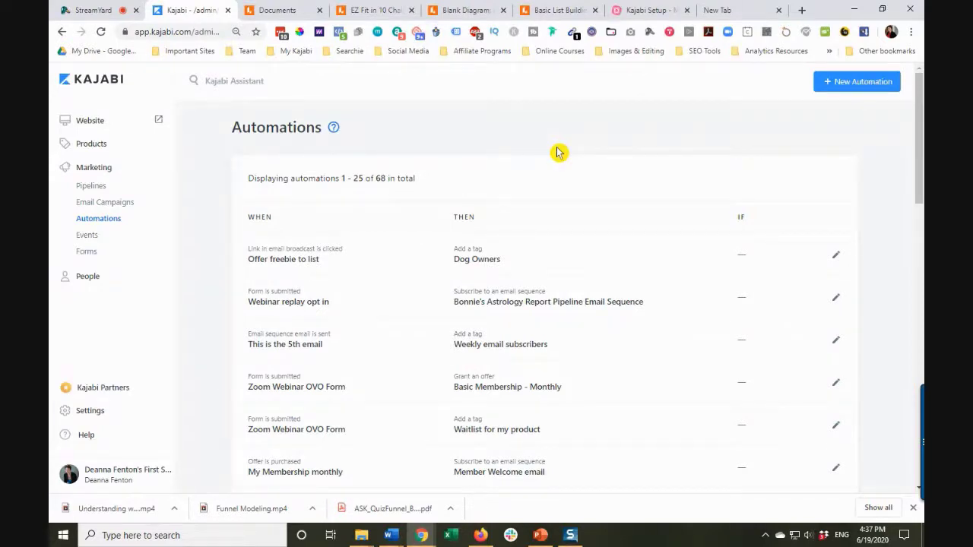
click(84, 237)
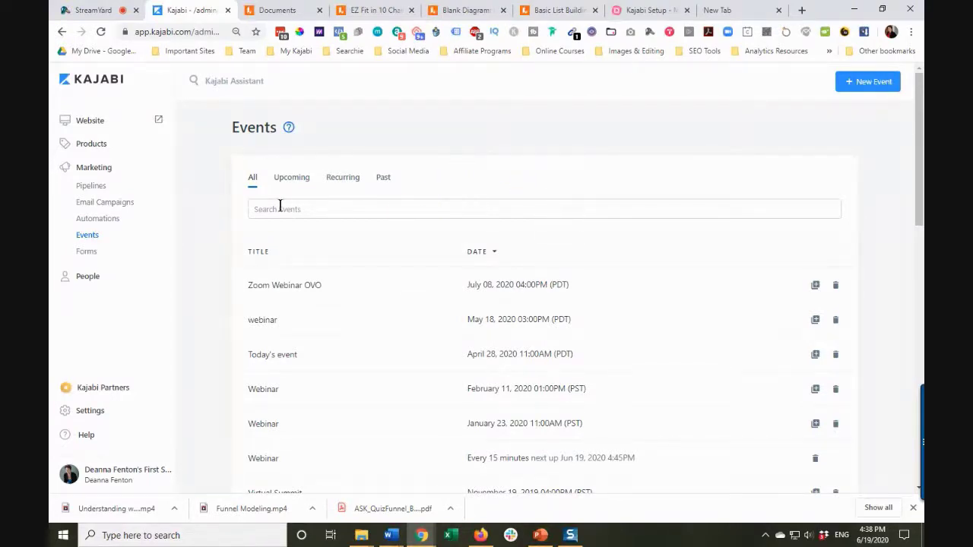
click(82, 253)
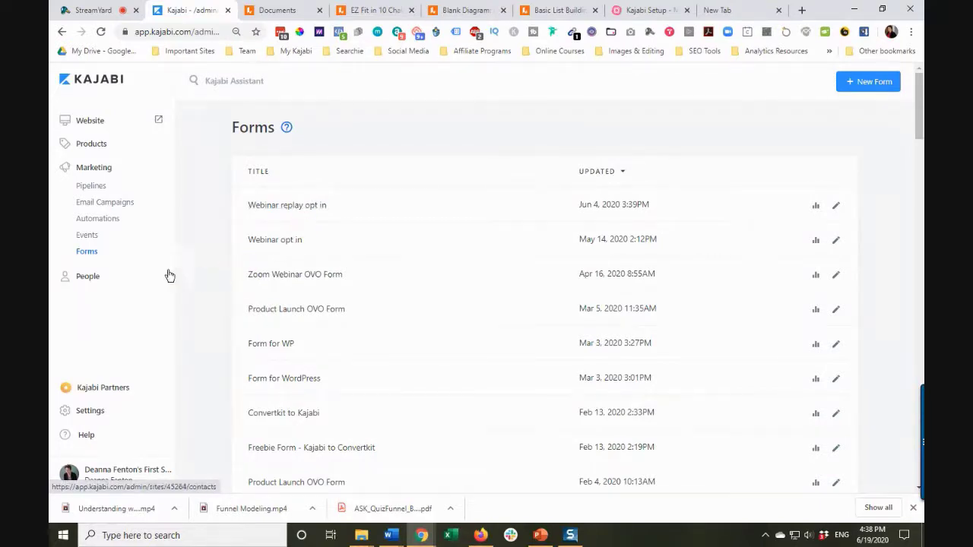
Go to the people list and examine the available filters, from contact and email activity to product, offer, event and tag filters
click(90, 279)
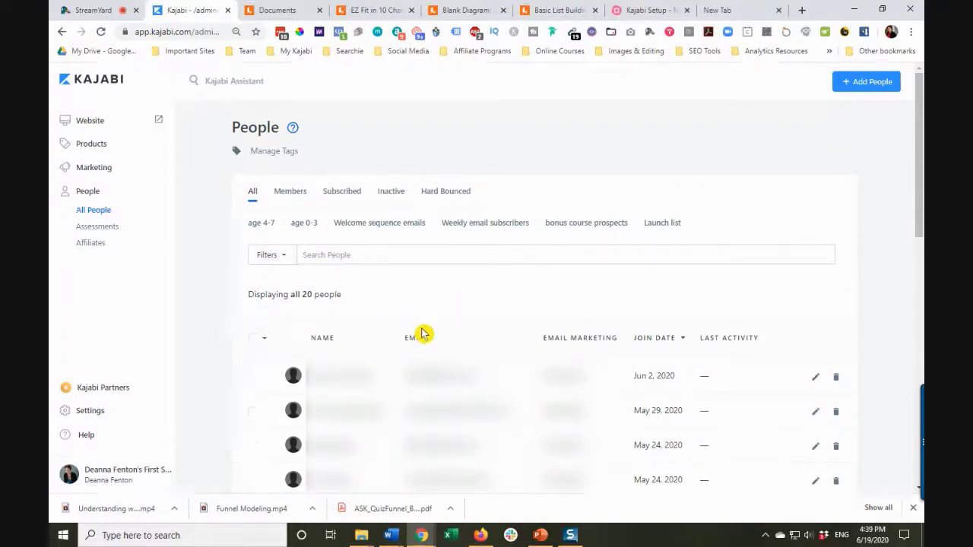
click(286, 260)
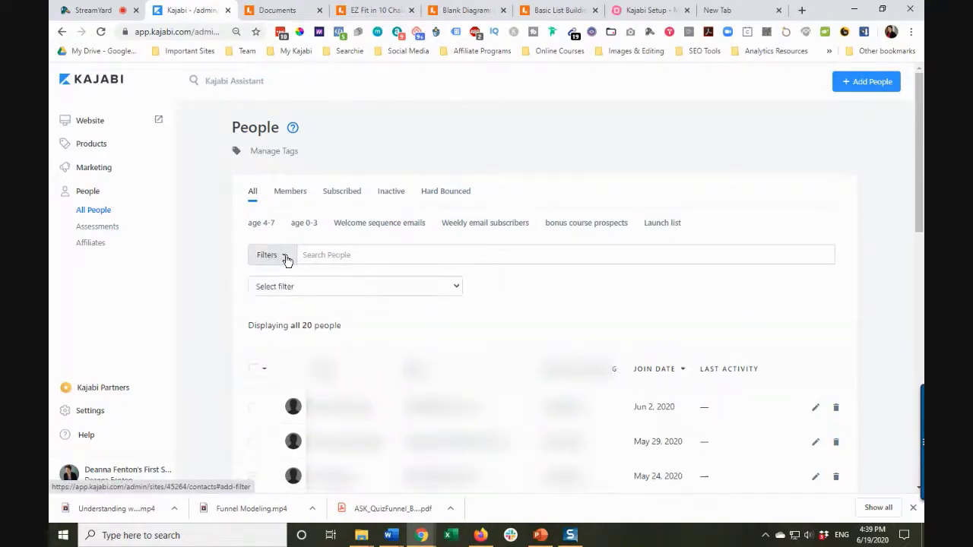
click(310, 294)
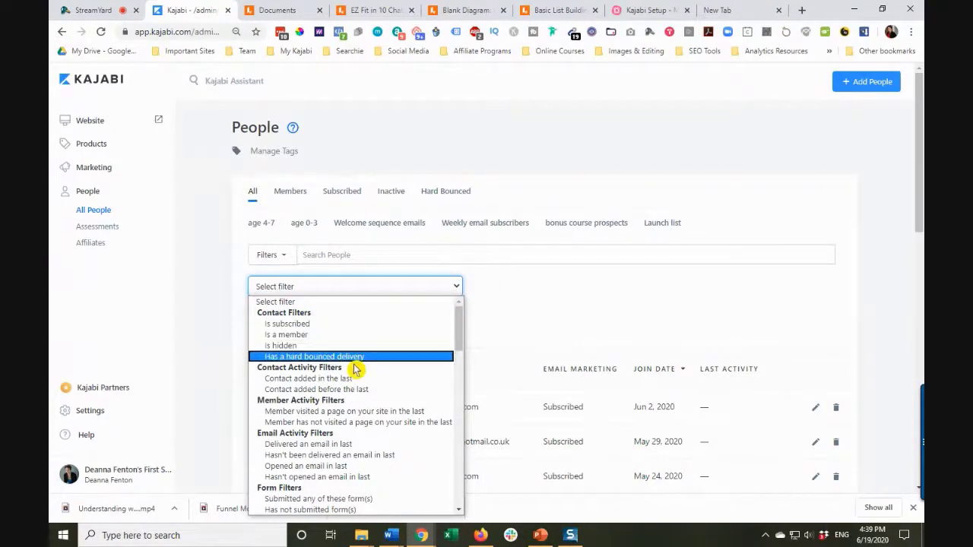
scroll(354, 365, down, 4)
scroll(342, 331, up, 3)
scroll(338, 328, up, 1)
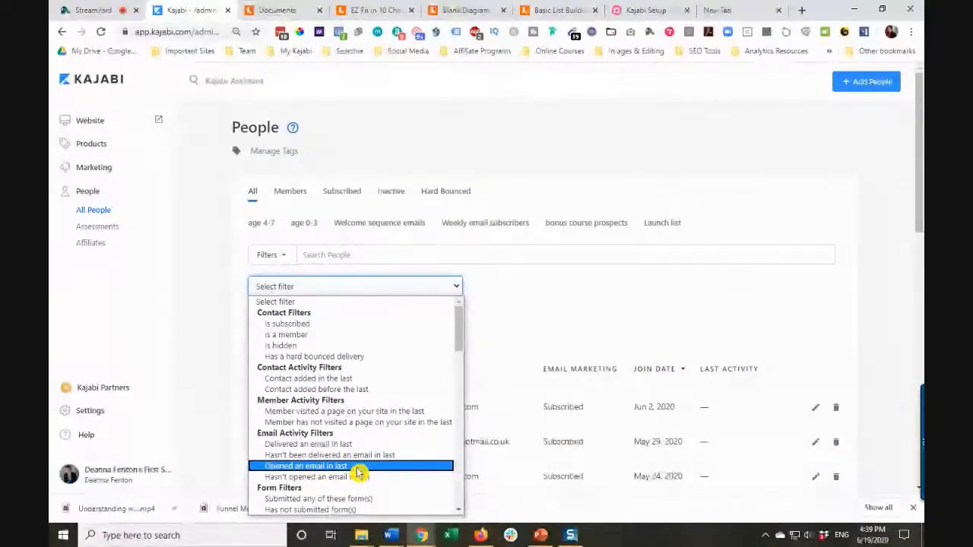
scroll(357, 473, down, 5)
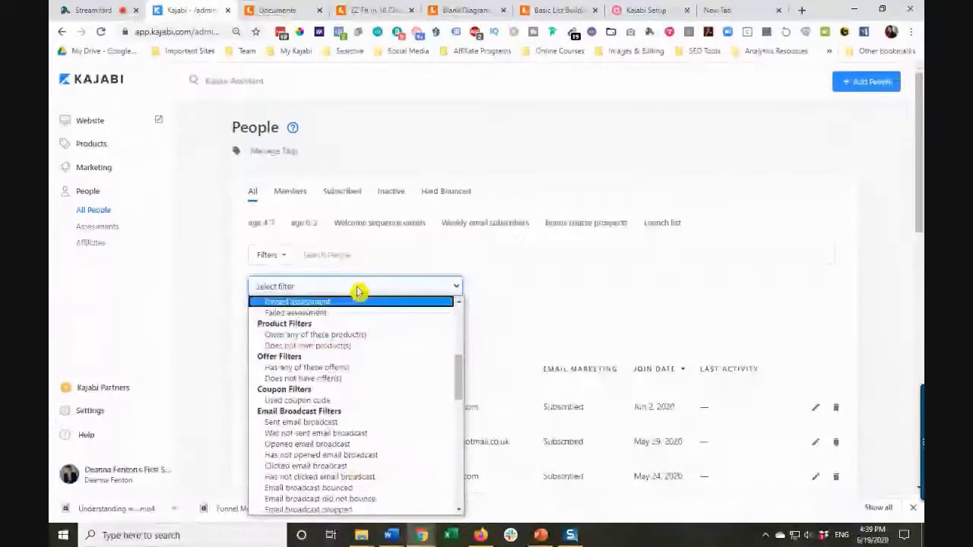
scroll(358, 323, up, 3)
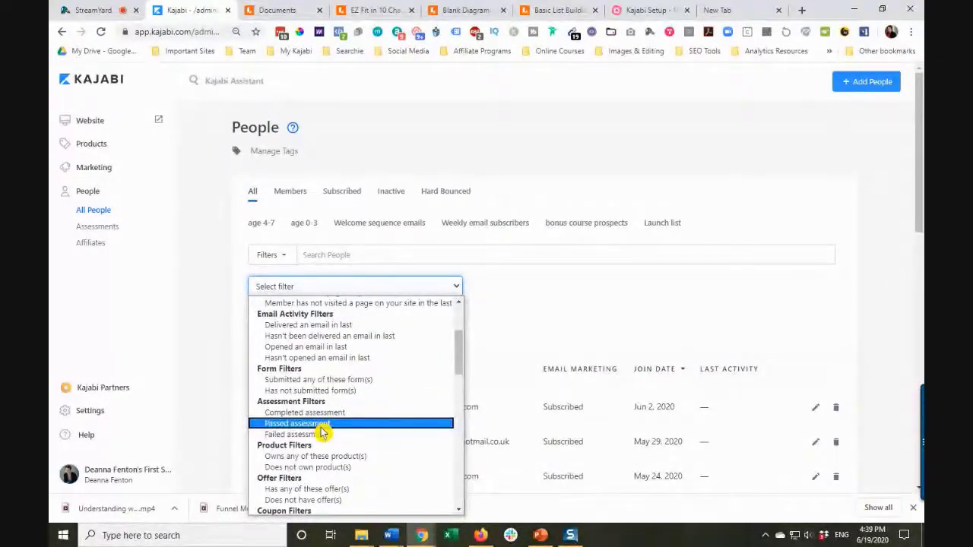
scroll(335, 426, down, 5)
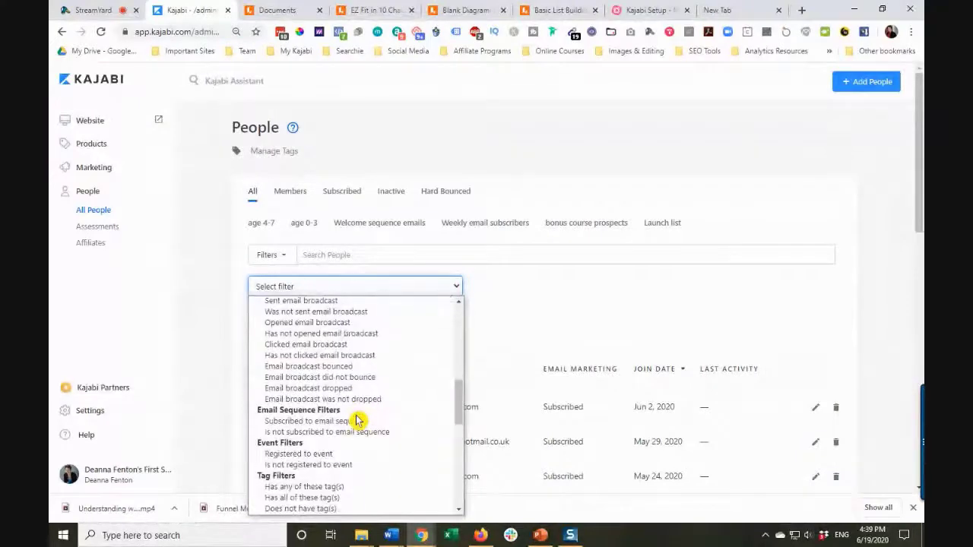
scroll(363, 334, up, 3)
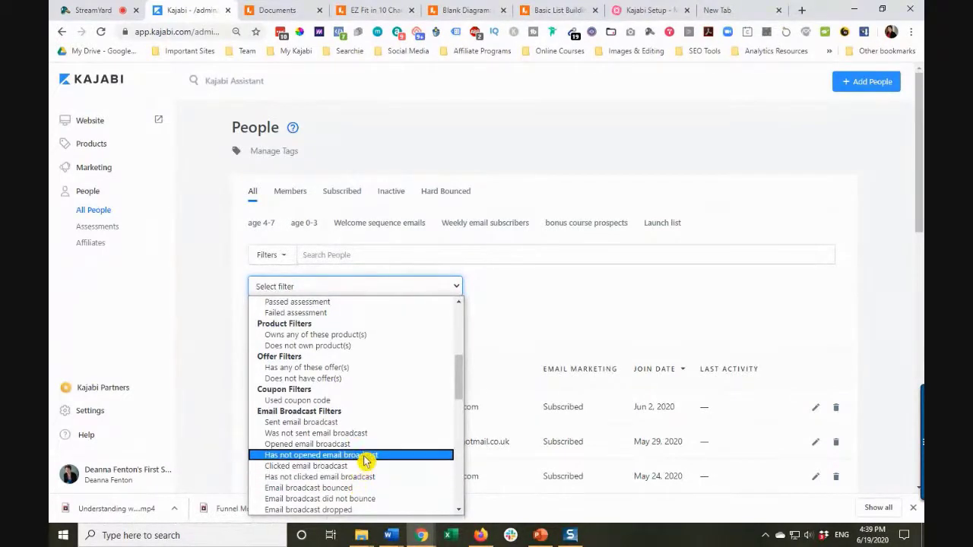
Filter the people list to contacts who do not own the Mini Course product
click(348, 347)
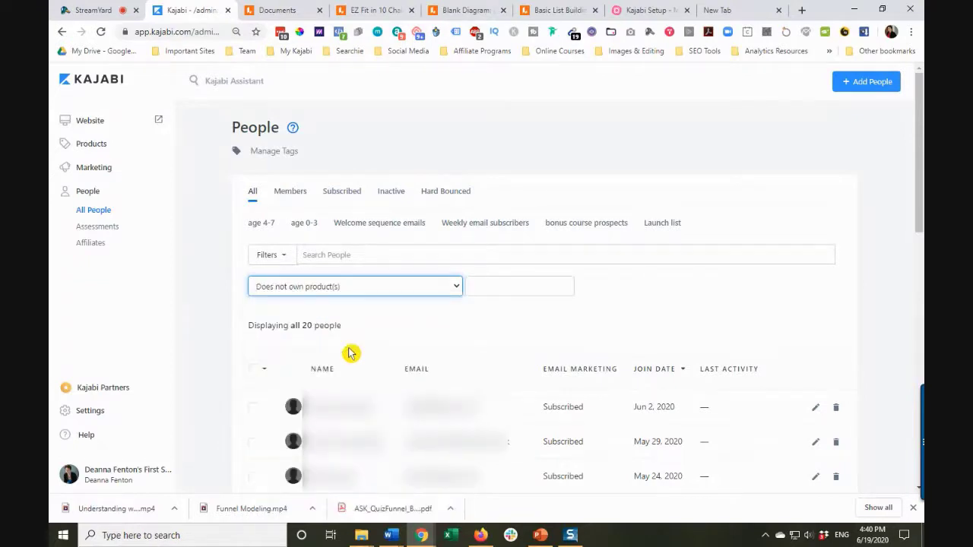
click(508, 291)
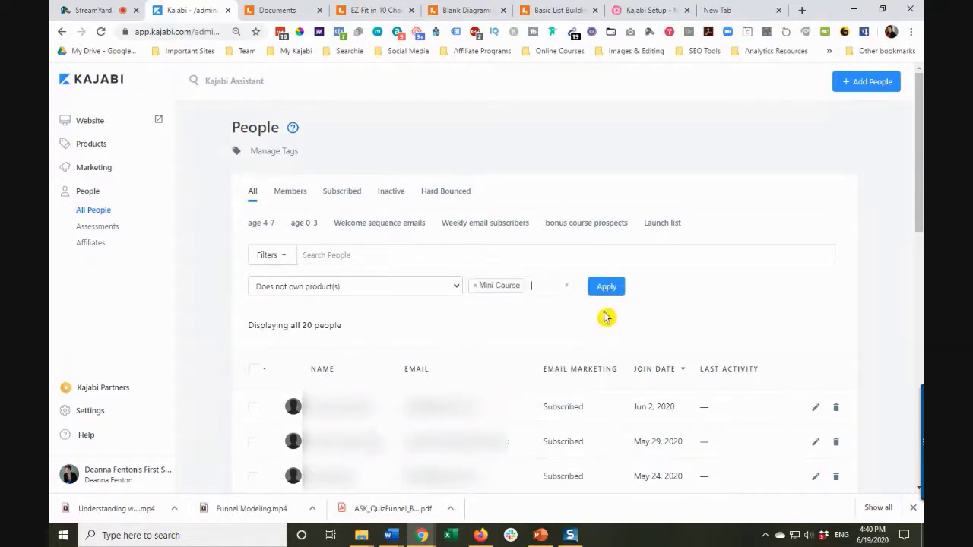
click(603, 287)
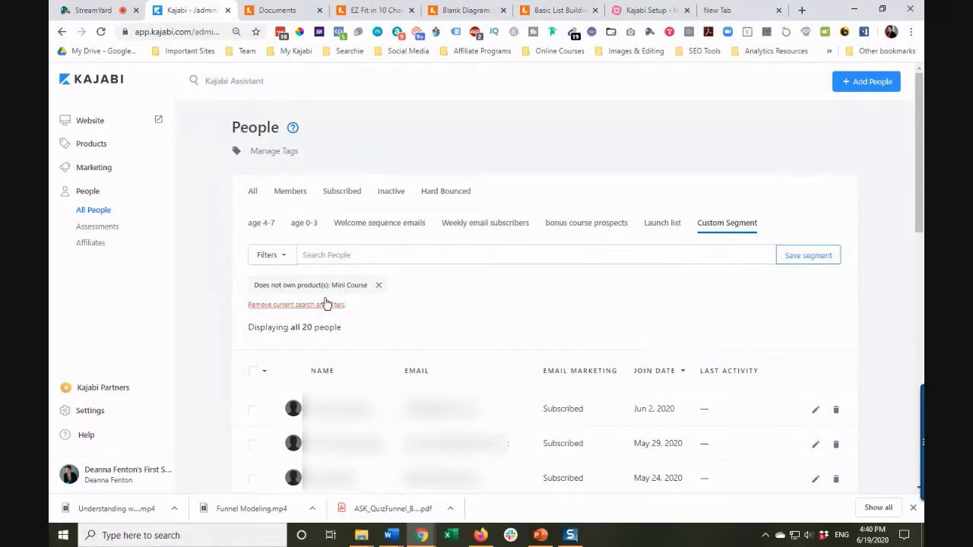
View the assessments list, then look over the help and support options and close them
click(87, 227)
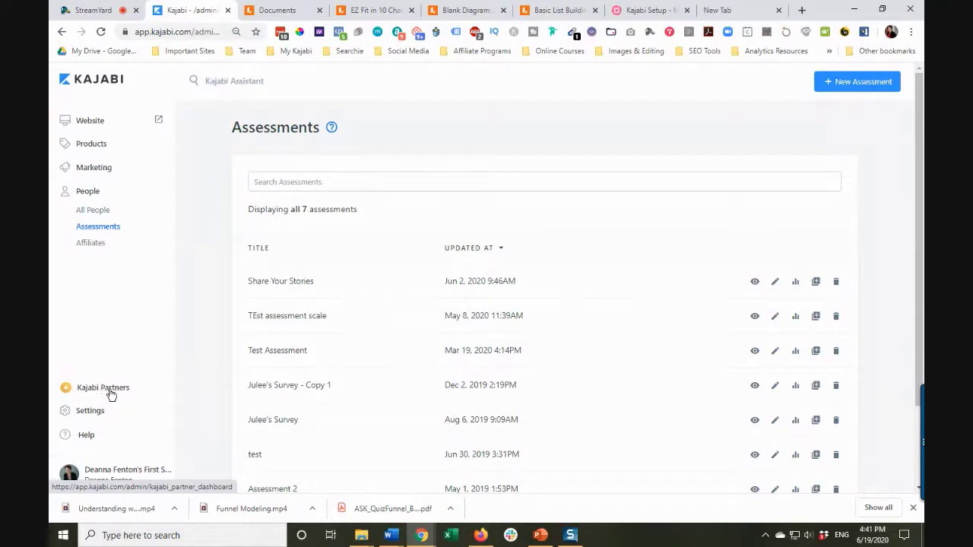
click(87, 436)
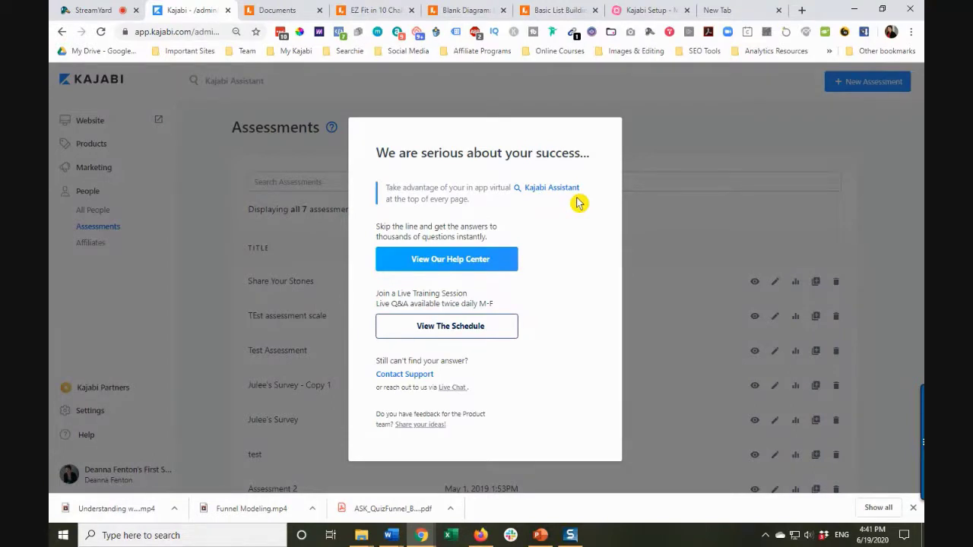
click(673, 148)
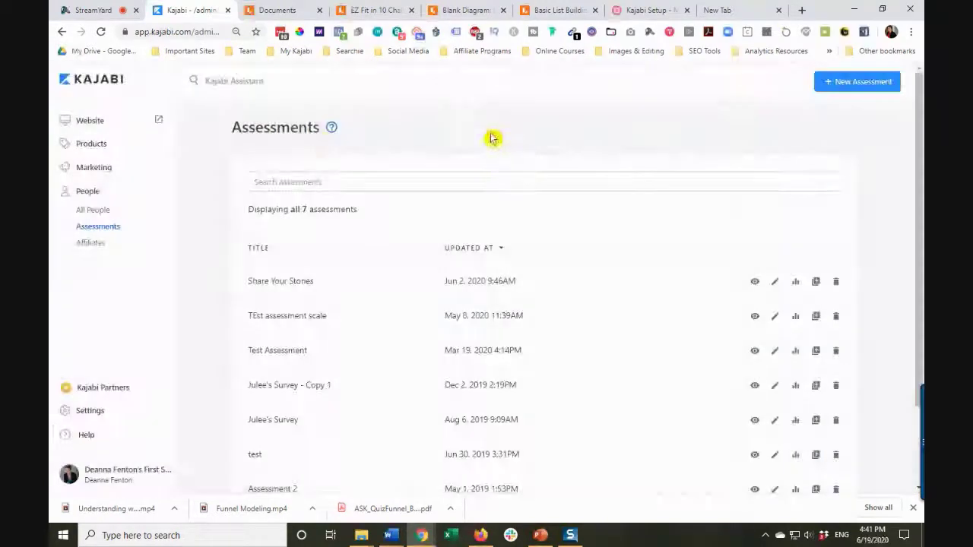
Open the Kajabi Assistant's help article "How do assessments work on Kajabi (for a teacher)?" and return to the assessments list
click(222, 83)
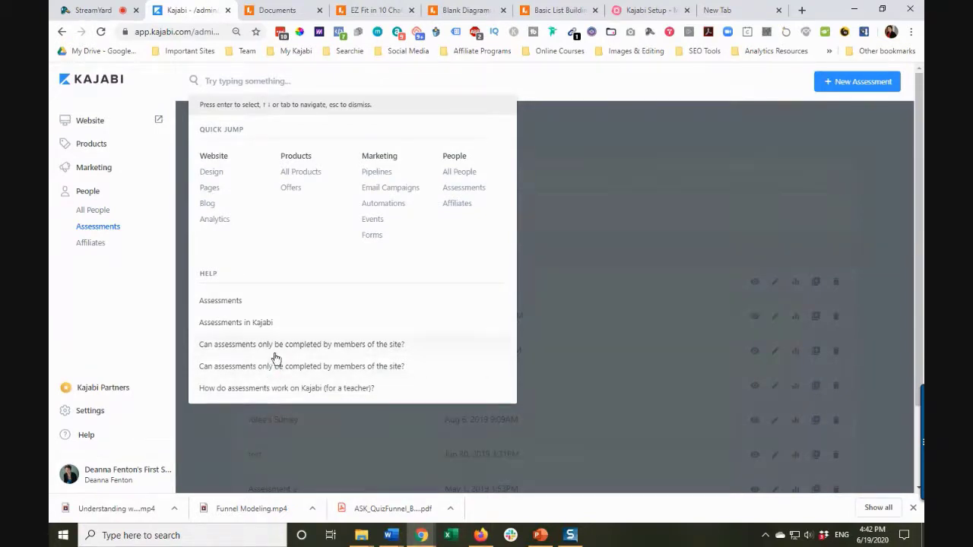
click(319, 394)
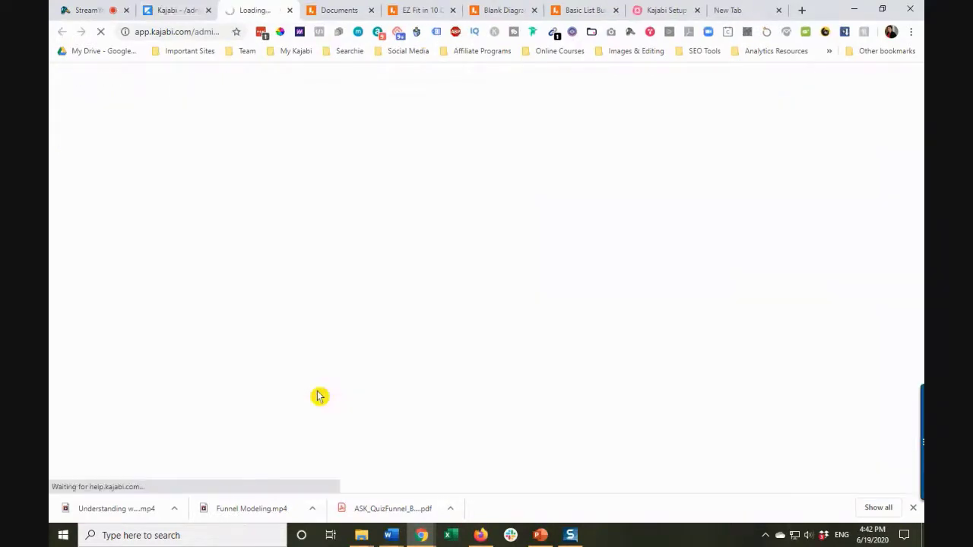
click(177, 14)
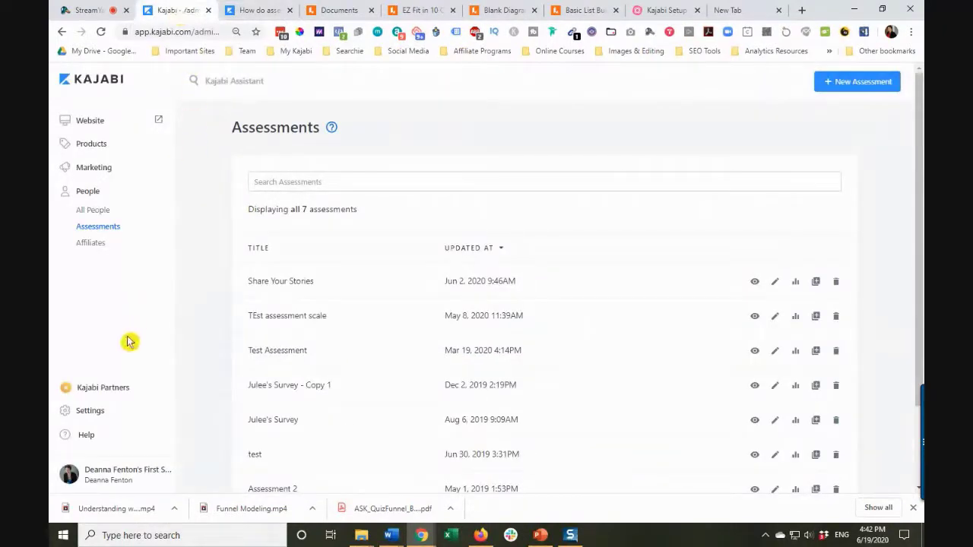
Open live chat from the help options, look through its suggested articles, and close both the chat and the help options
click(84, 435)
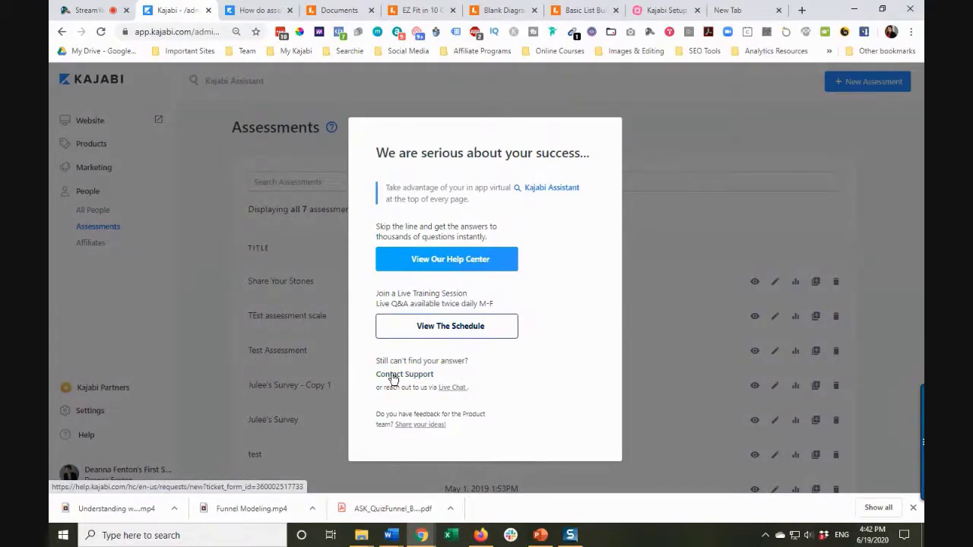
click(456, 390)
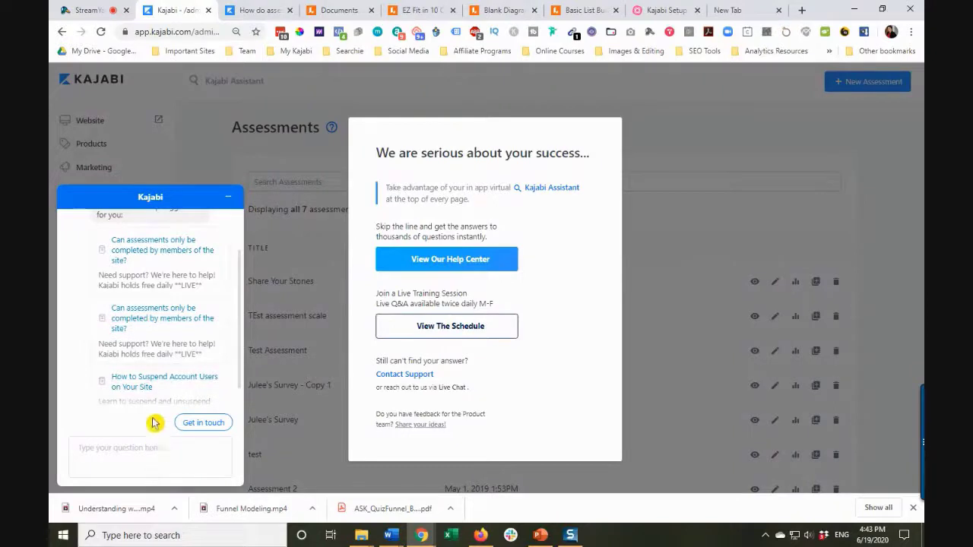
scroll(146, 405, down, 1)
scroll(146, 405, down, 1)
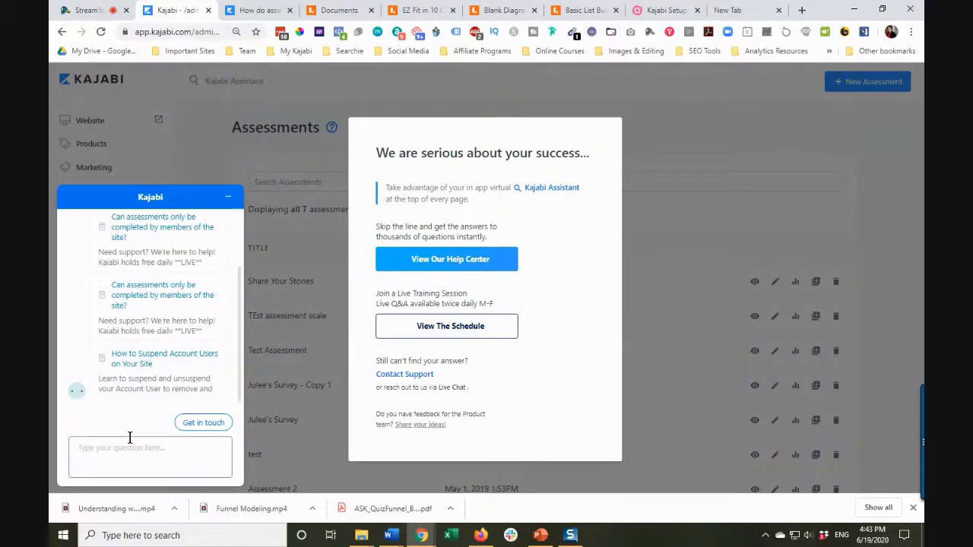
click(228, 197)
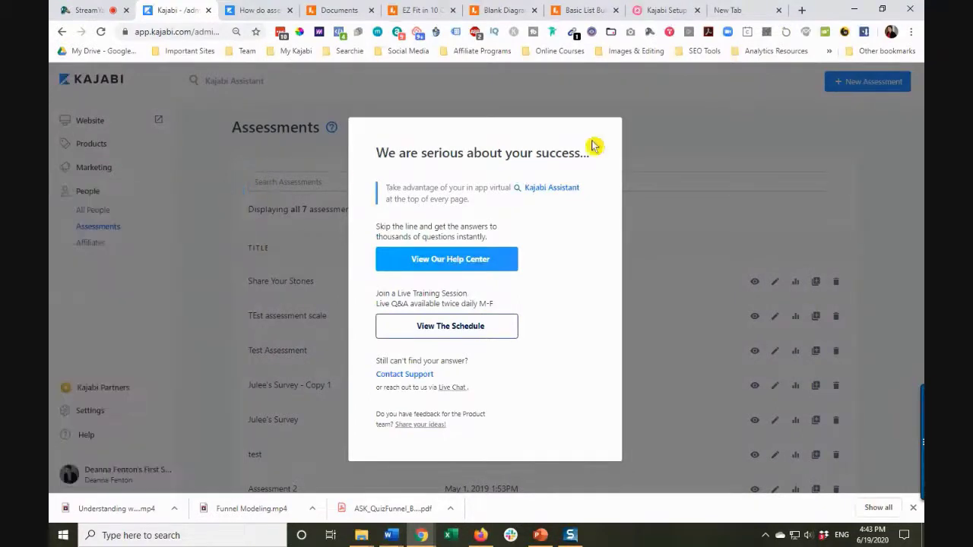
click(644, 130)
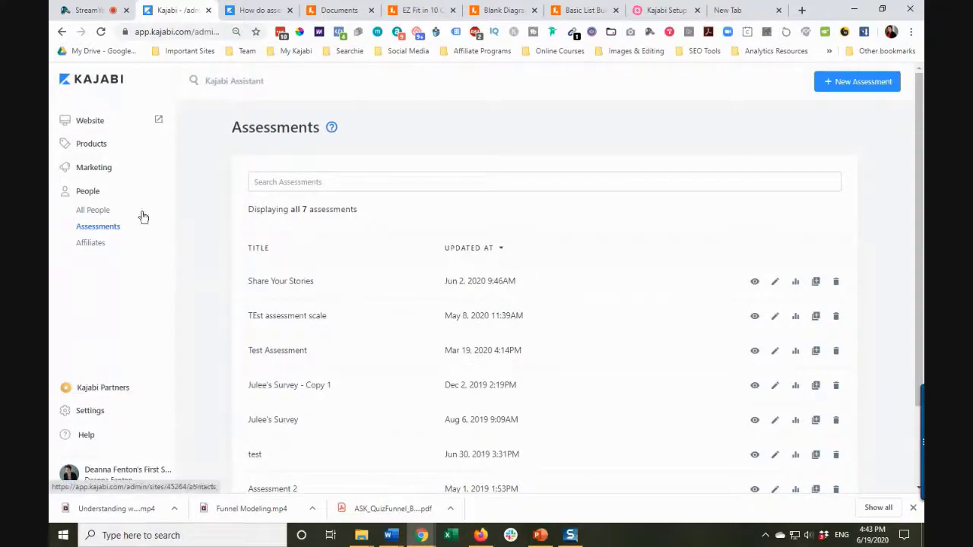